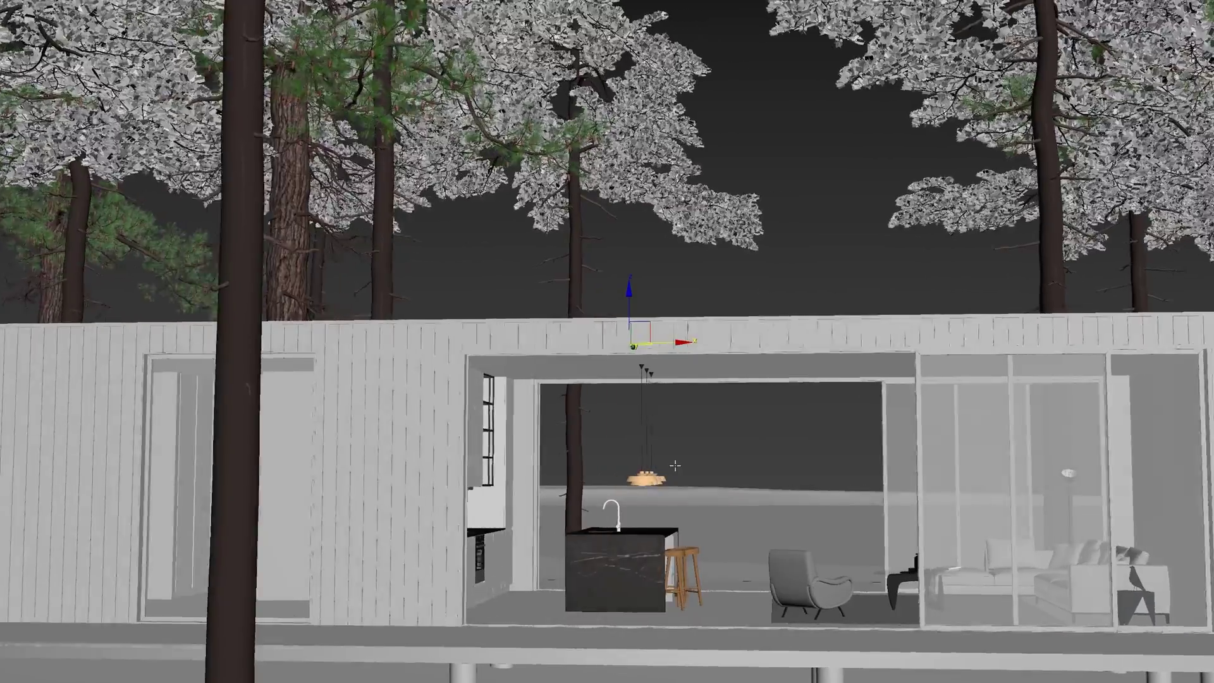
scroll(672, 464, down, 3)
scroll(683, 463, down, 4)
scroll(683, 462, up, 6)
scroll(686, 462, down, 3)
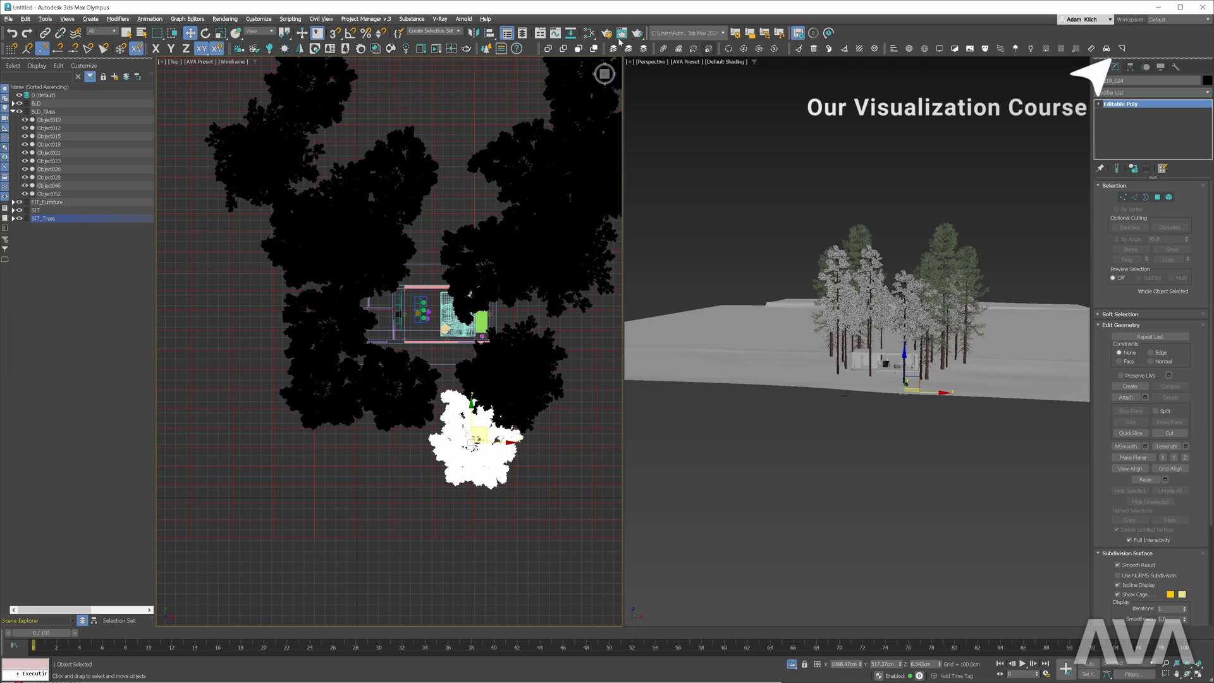
In Render Setup, set the output size preset to Custom (640 x 480)
click(607, 32)
click(369, 334)
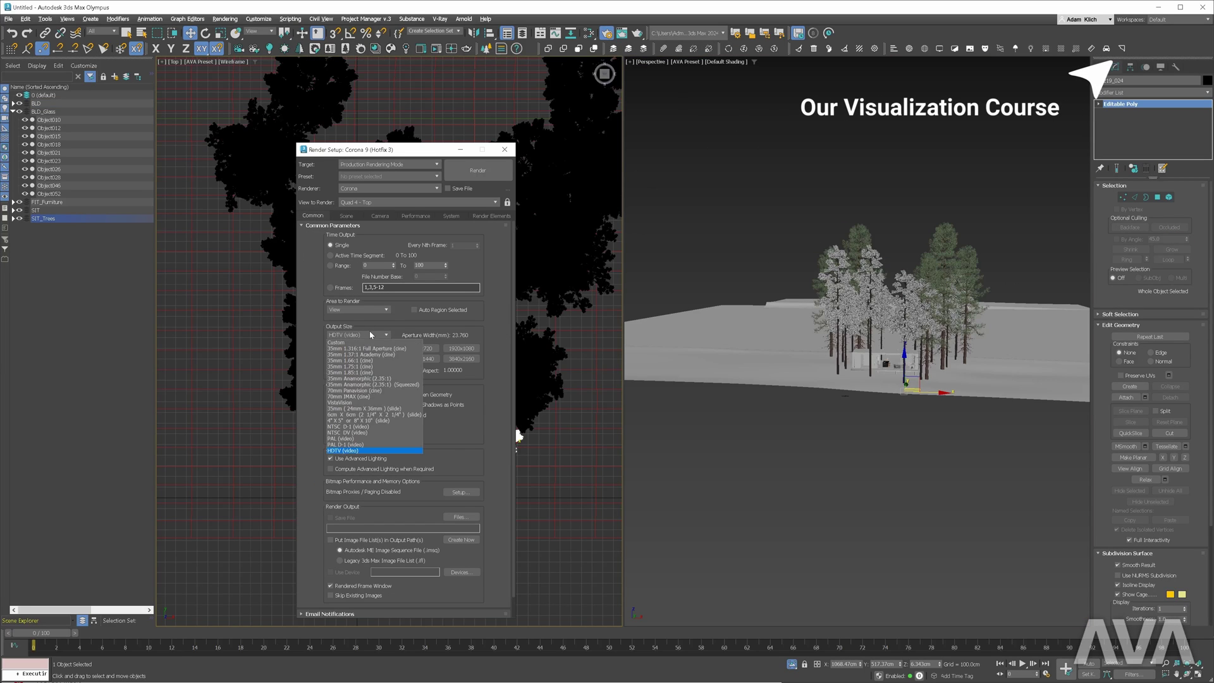
click(367, 343)
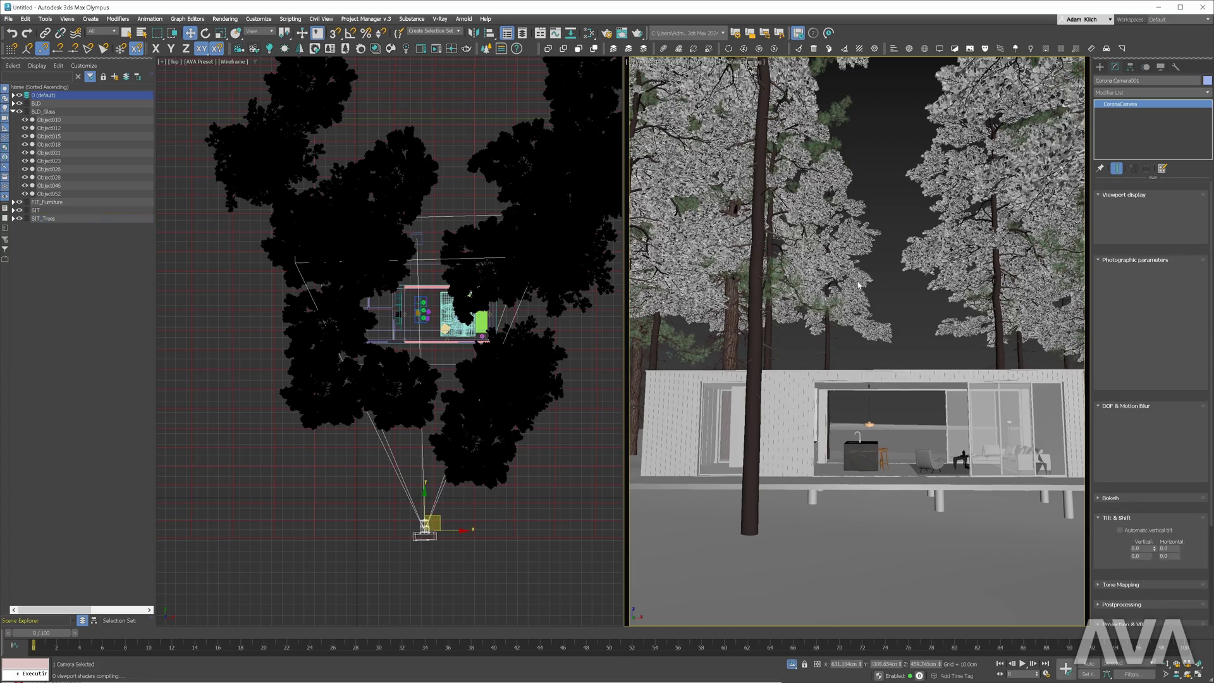
Enable Automatic vertical tilt on the Corona camera and pull the camera back in the Top view
click(1120, 483)
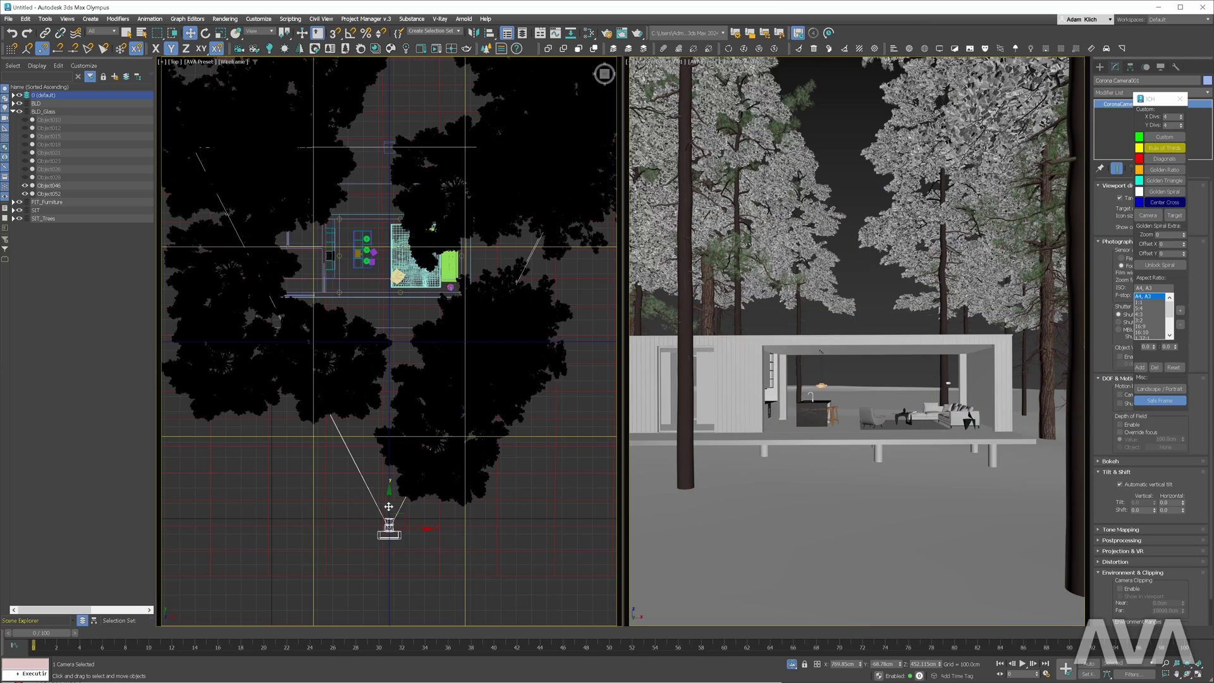
drag(389, 506, 386, 526)
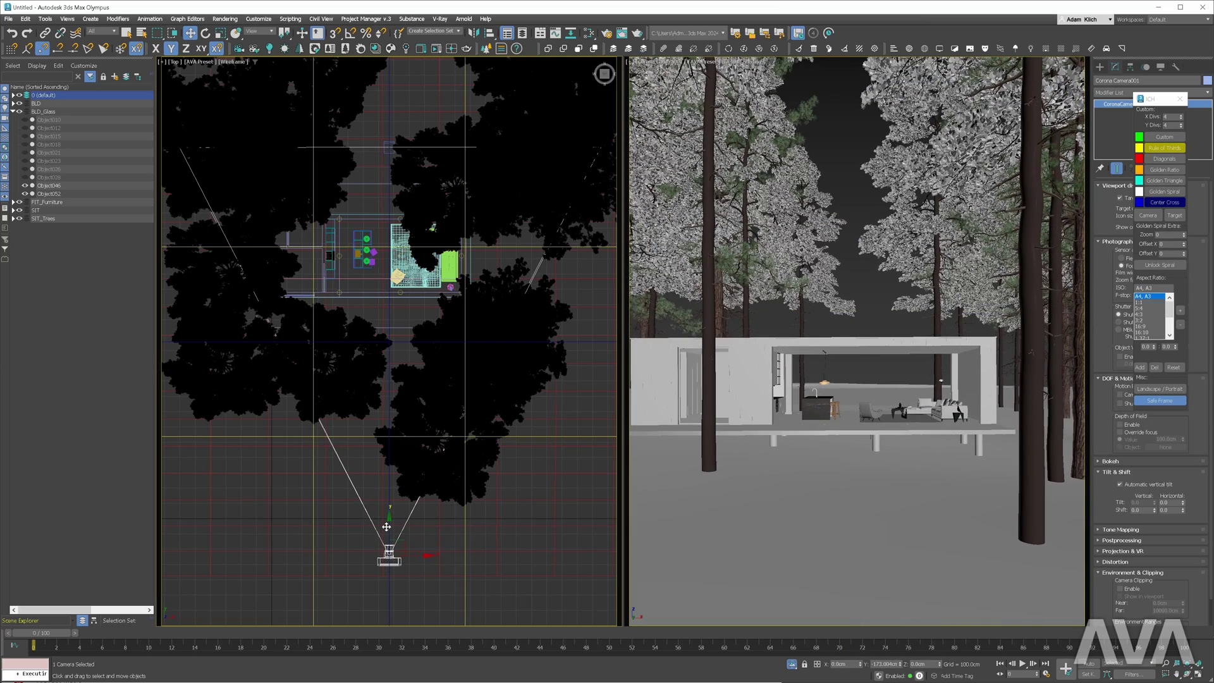
right_click(807, 438)
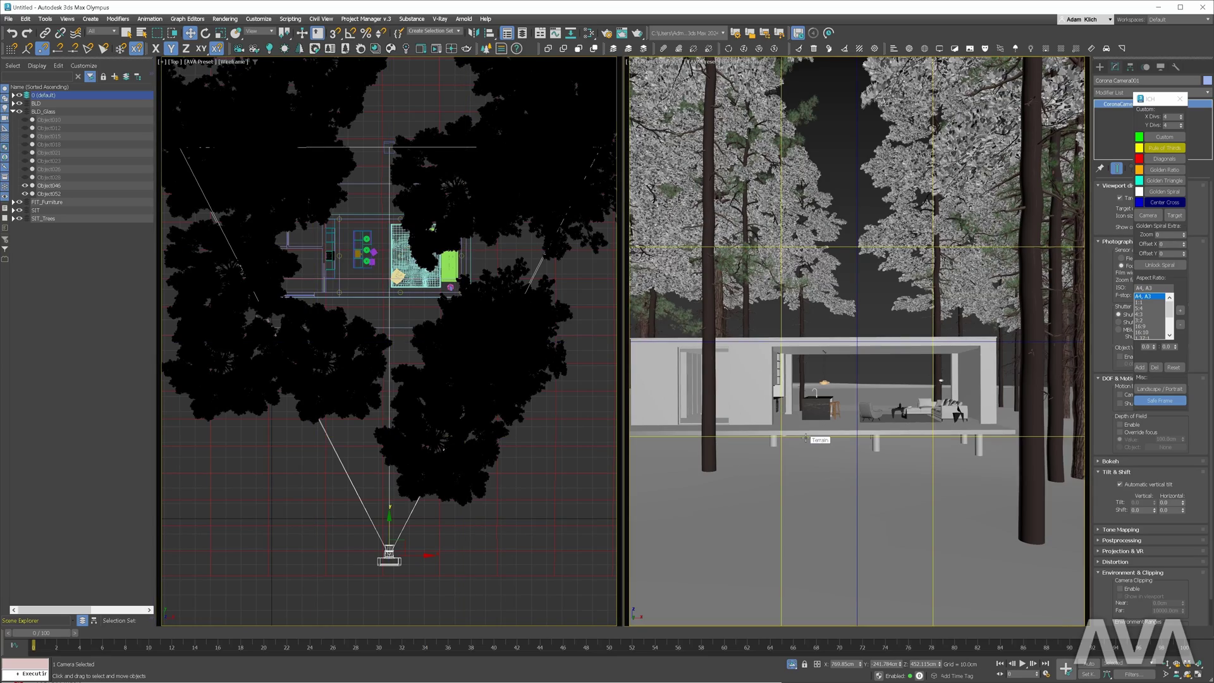
right_click(376, 549)
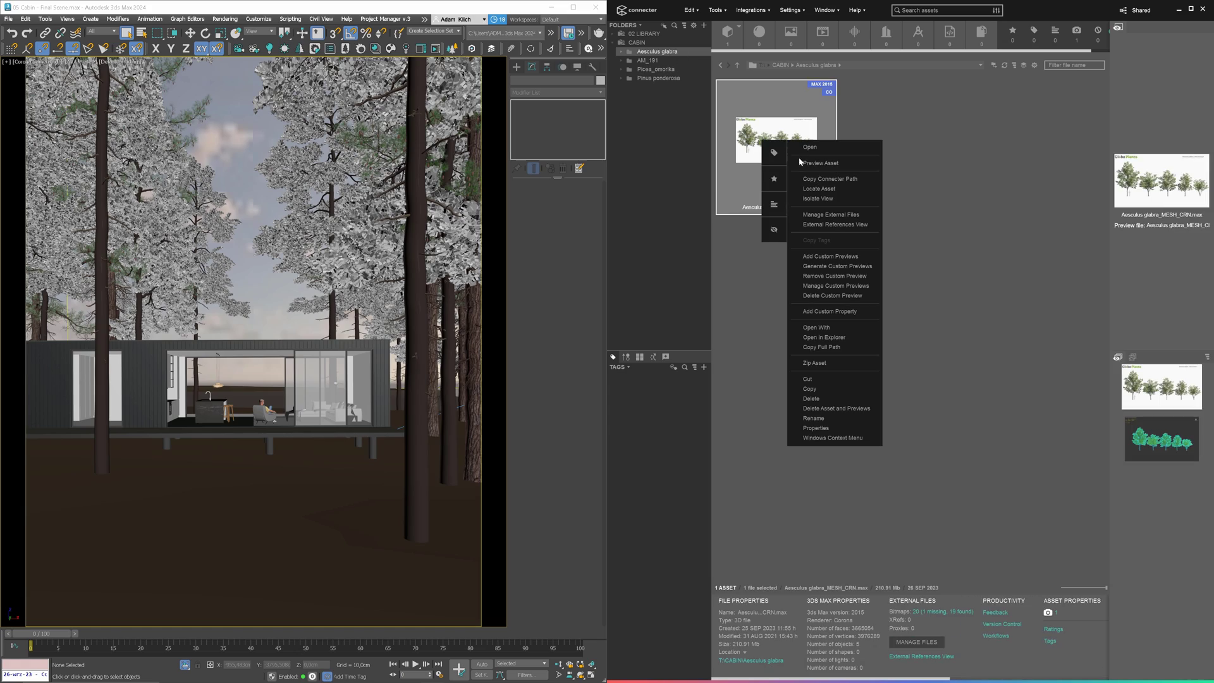
Preview the Aesculus glabra set, then merge and place its five trees, viewed shaded
click(827, 167)
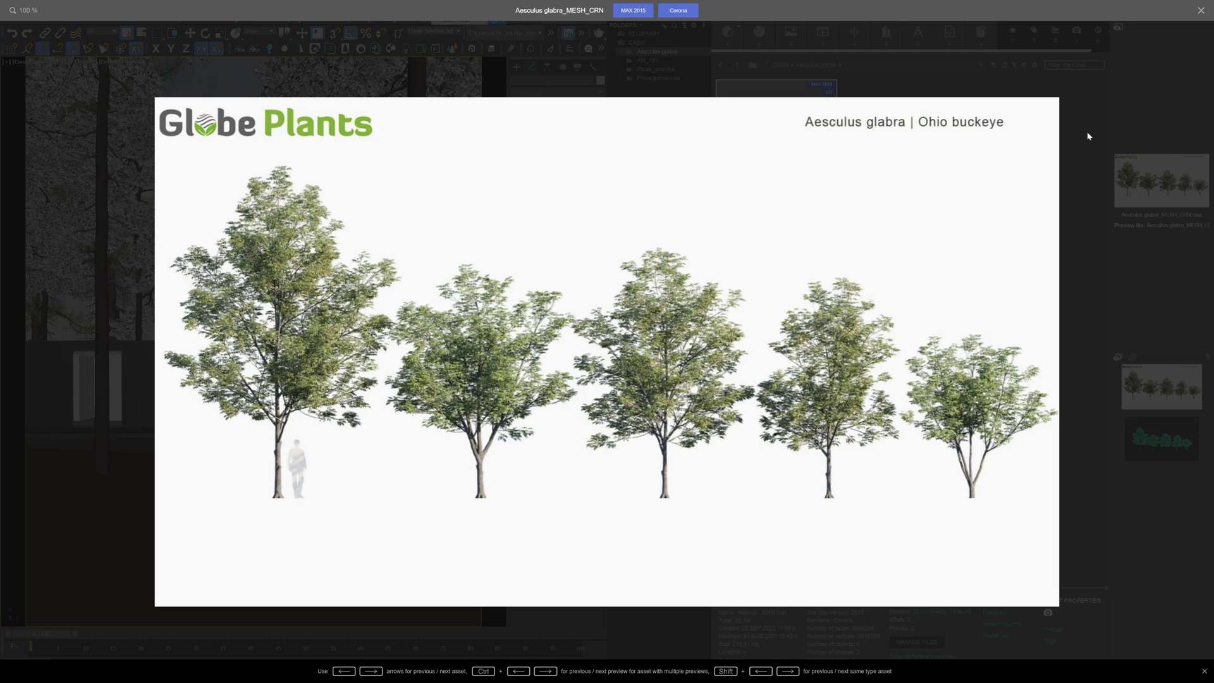
key(Escape)
drag(783, 130, 244, 491)
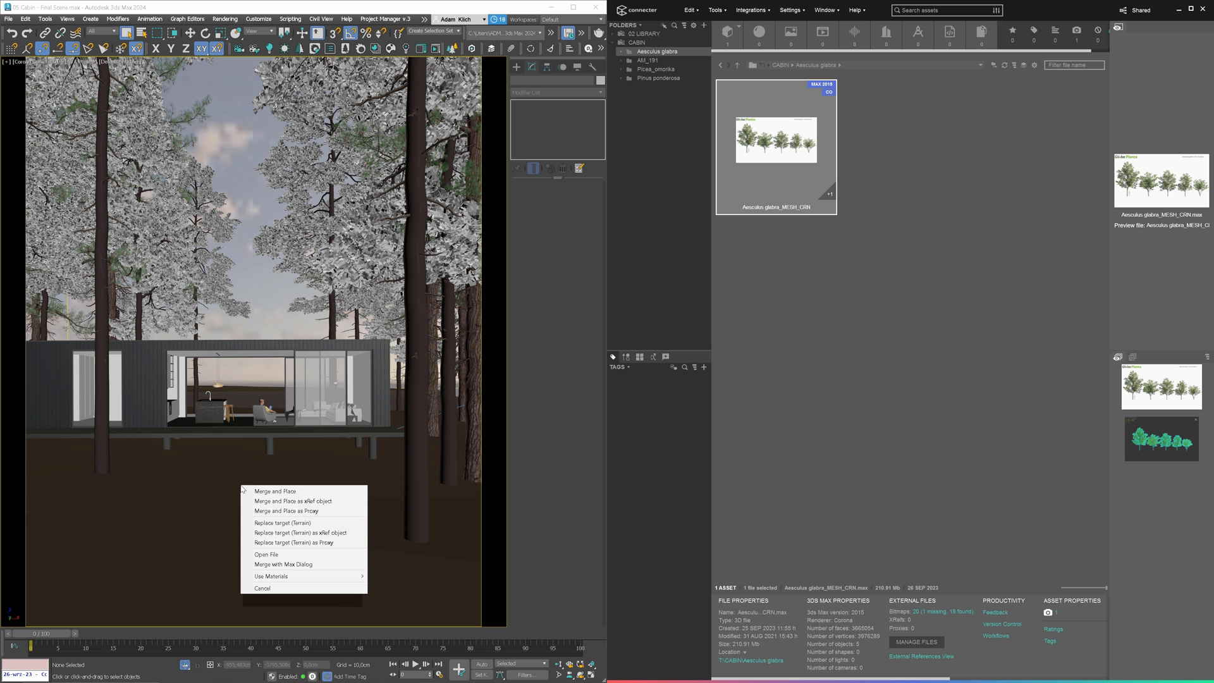
click(274, 491)
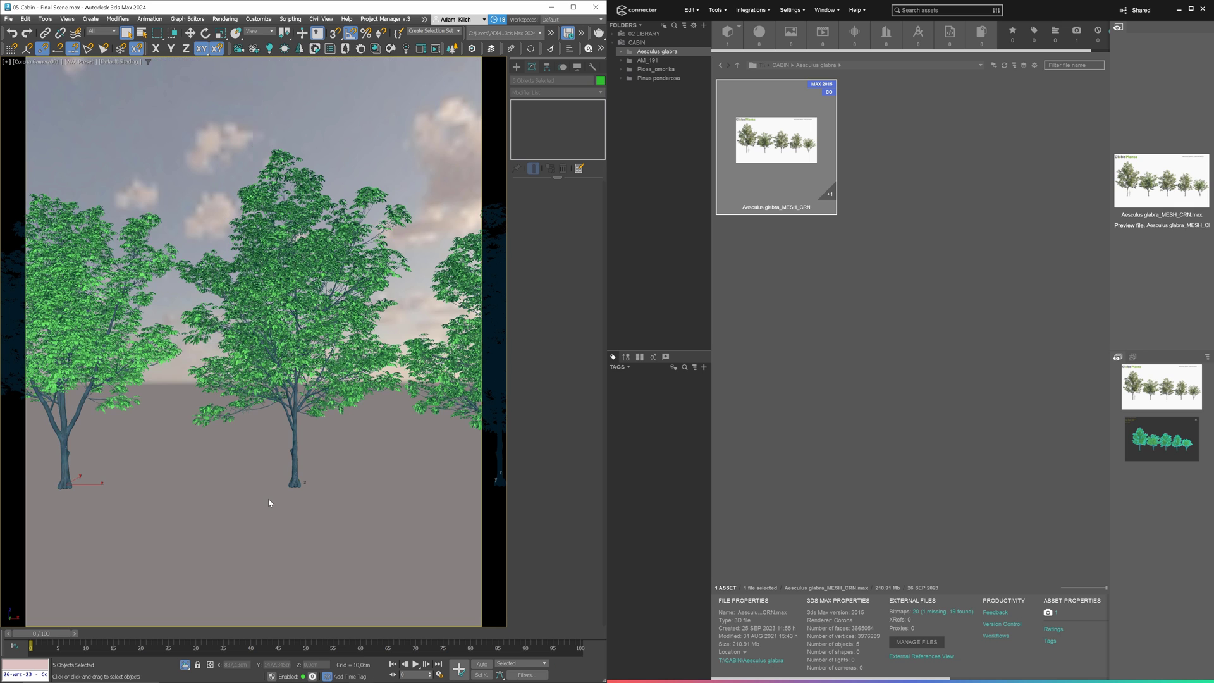
key(t)
key(z)
alt+middle_drag(269, 426, 285, 379)
key(F3)
key(ctrl+d)
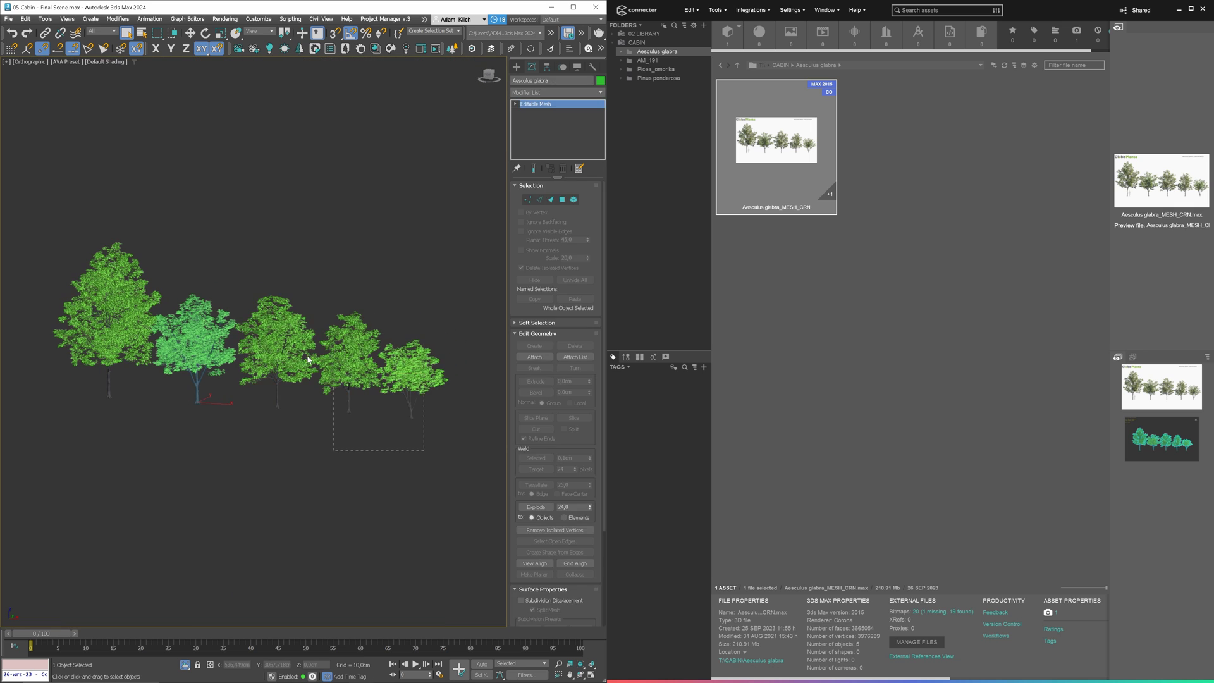
scroll(268, 426, up, 3)
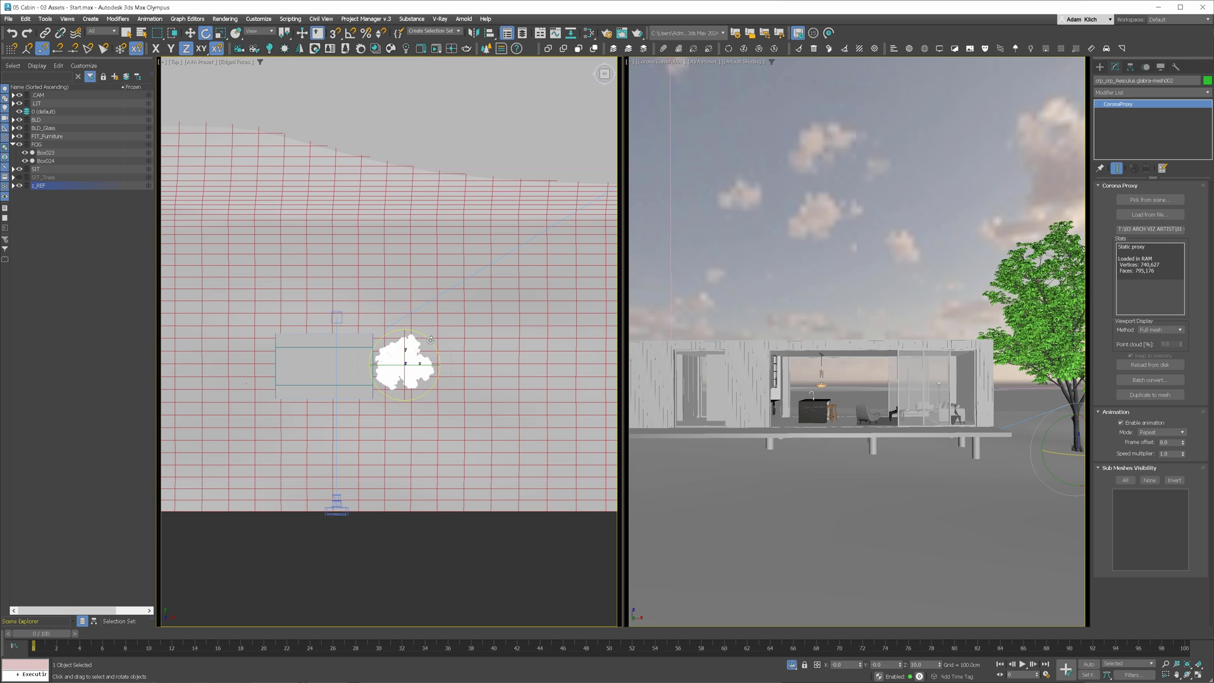
Clone the tree proxy twice, shrinking the copies and placing them around the cabin
key(w)
mouse_move(424, 332)
shift+mouse_down()
mouse_move(401, 280)
mouse_move(394, 399)
mouse_move(370, 435)
mouse_move(387, 394)
mouse_move(270, 412)
mouse_move(319, 427)
shift+mouse_up()
key(r)
key(r)
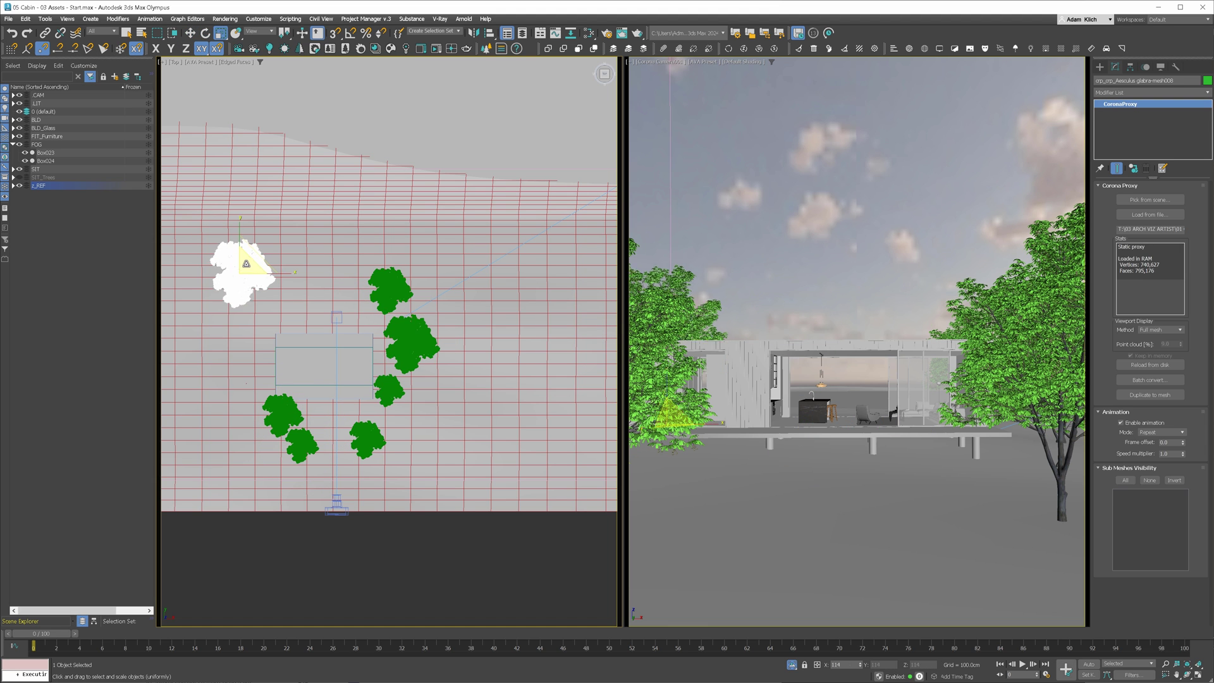
key(w)
shift+drag(249, 267, 312, 287)
key(F3)
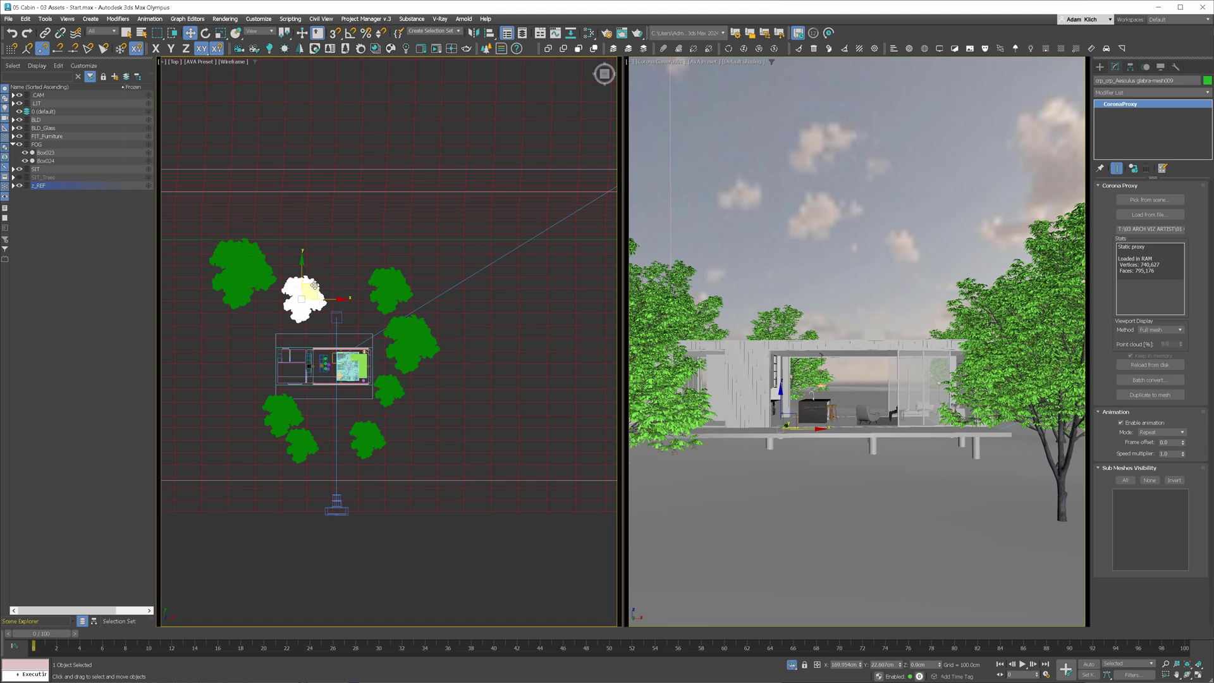
drag(258, 262, 323, 302)
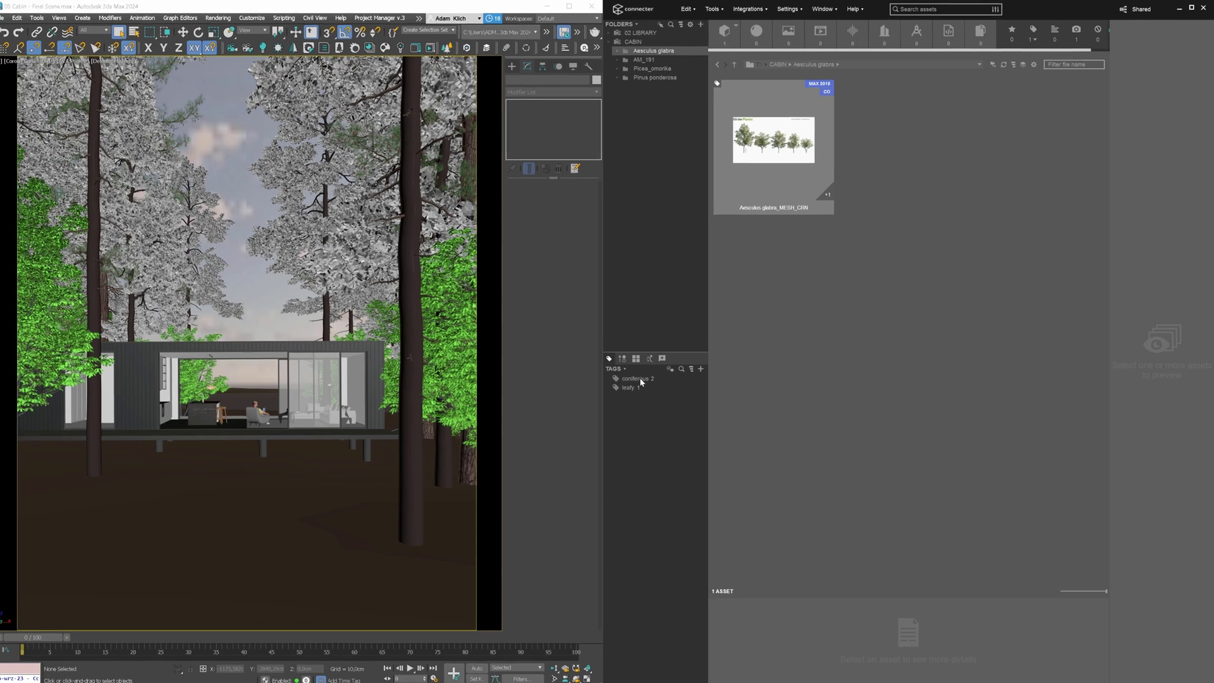
Filter by the coniferous tag, then tag Picea omorika with Europe and subtag Balkan
click(642, 377)
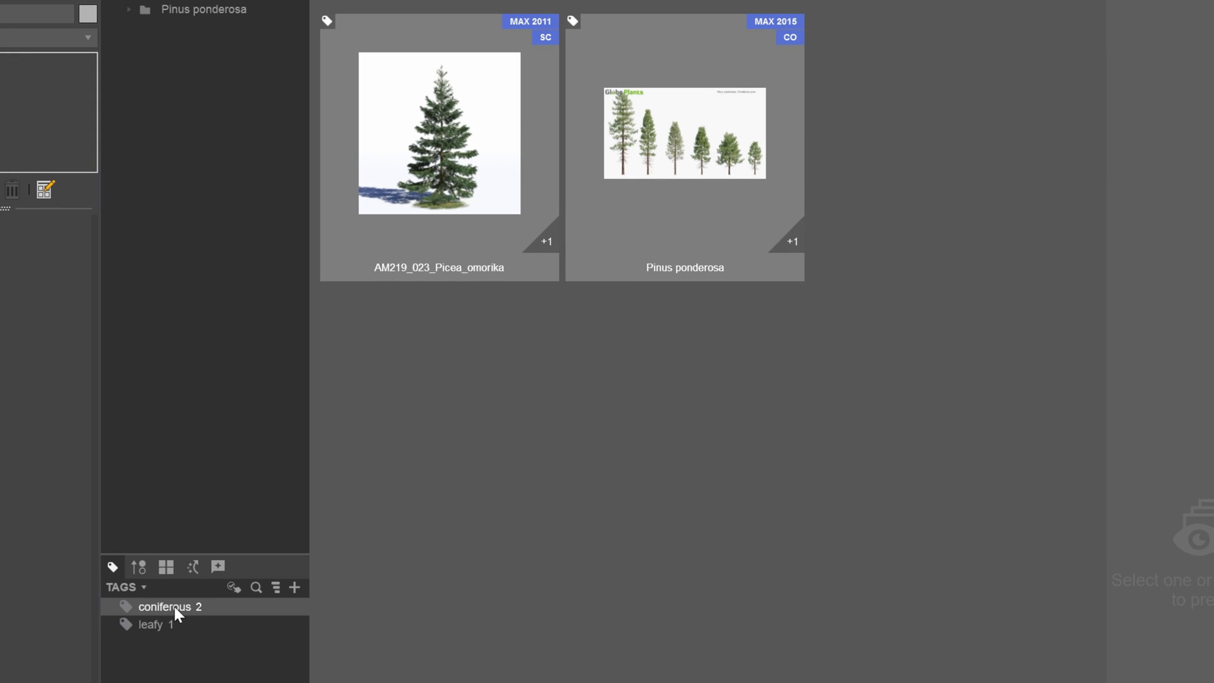
right_click(772, 151)
click(816, 246)
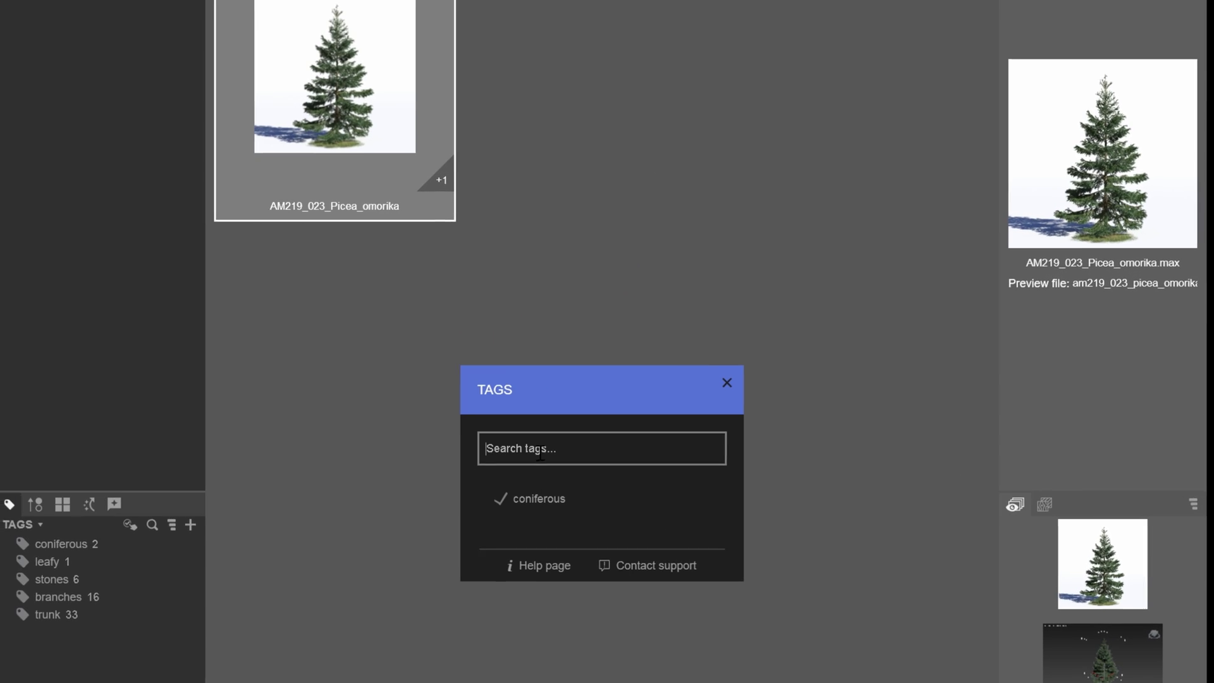
text(Europe)
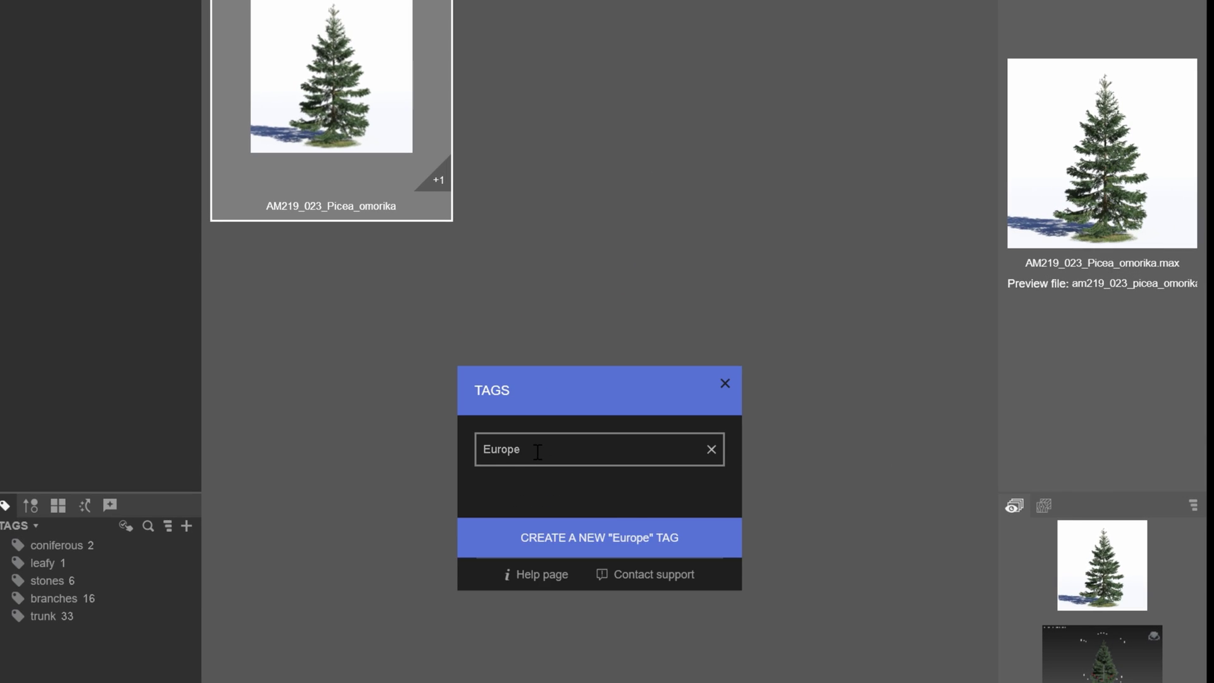
click(627, 534)
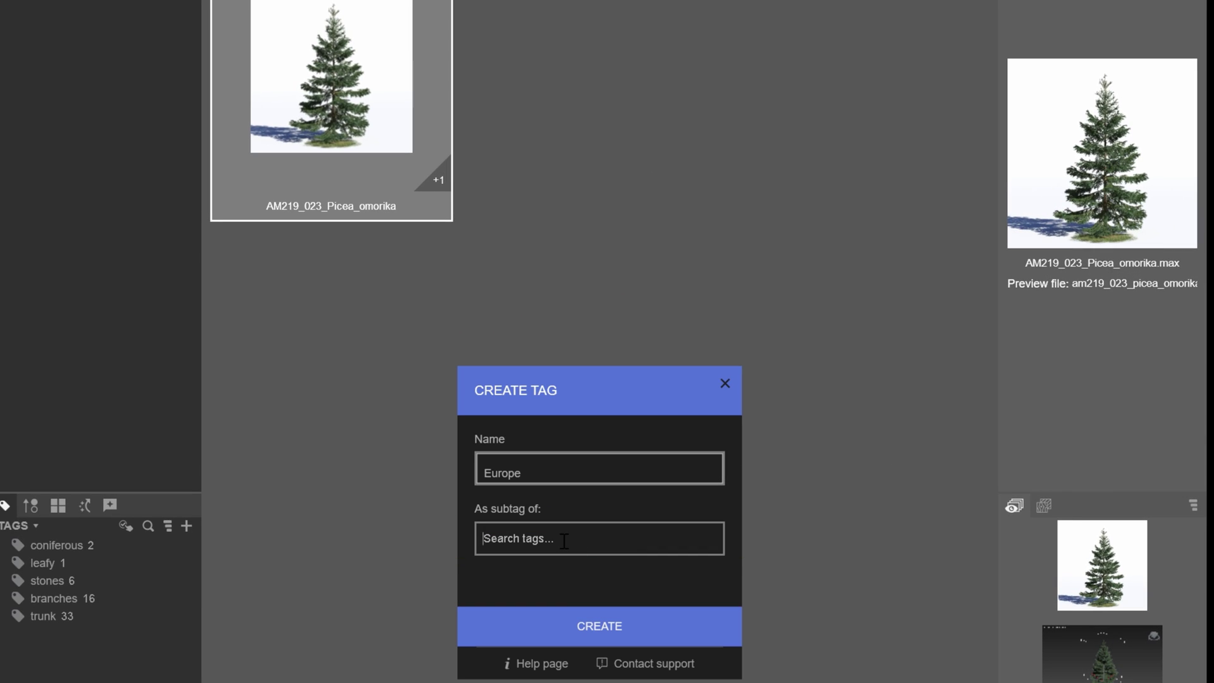
click(616, 631)
text(Balkan)
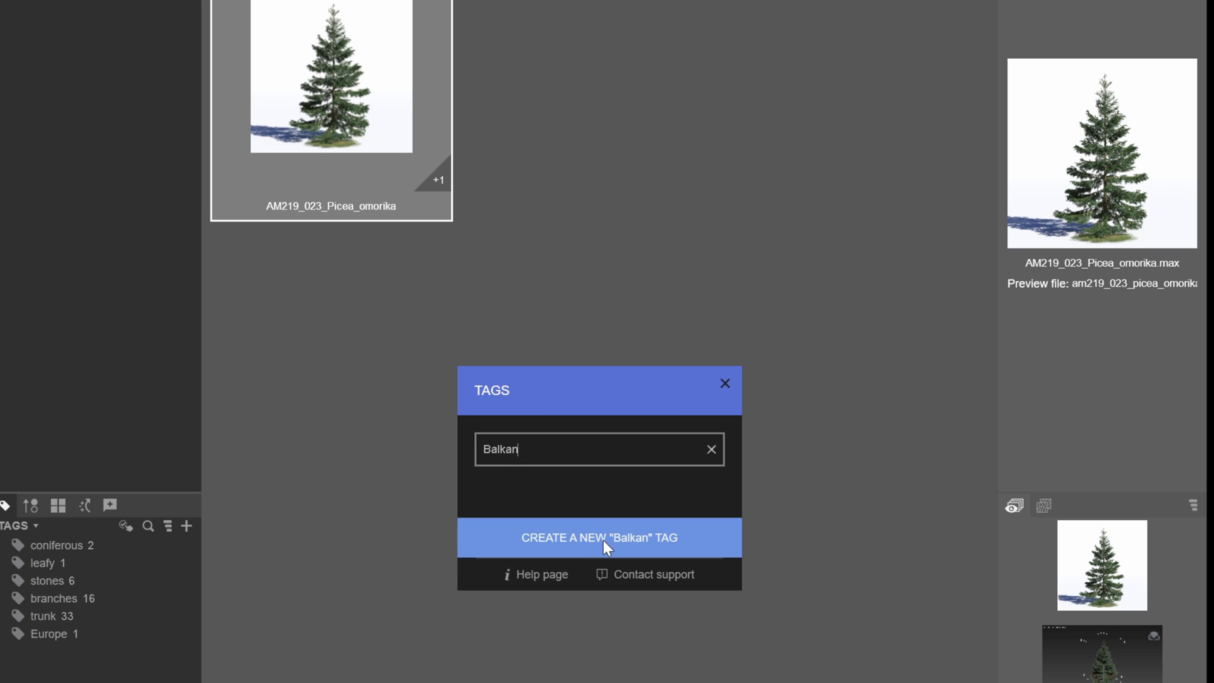
click(606, 537)
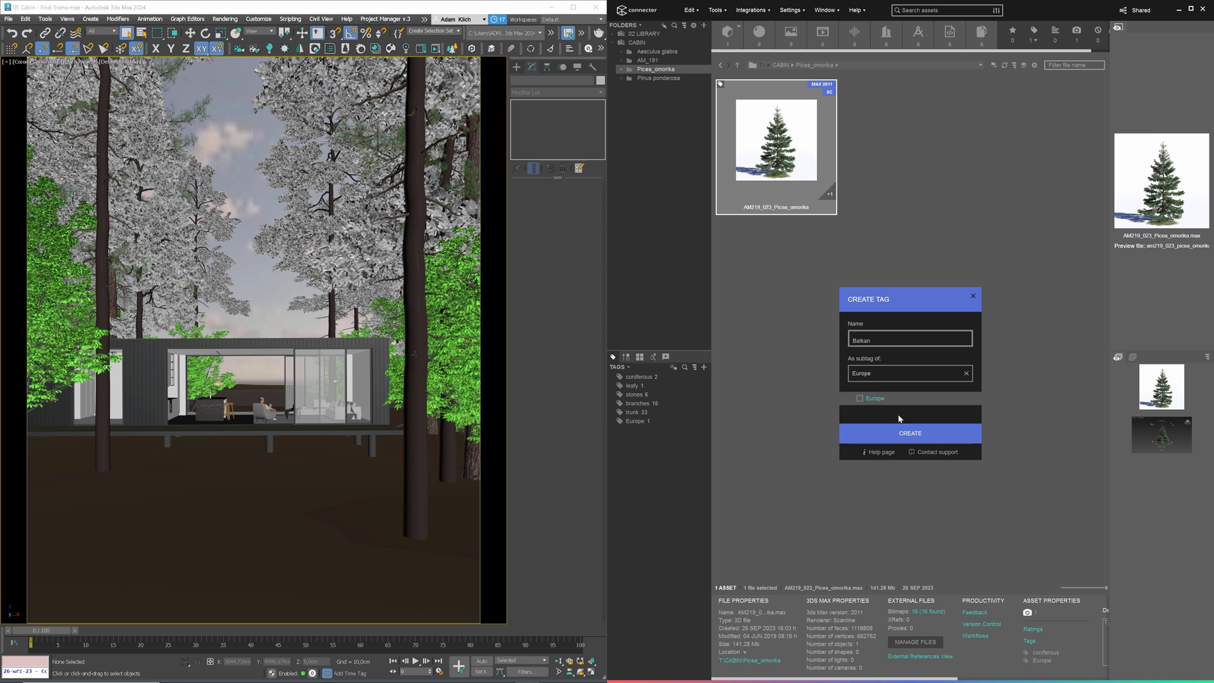
click(911, 440)
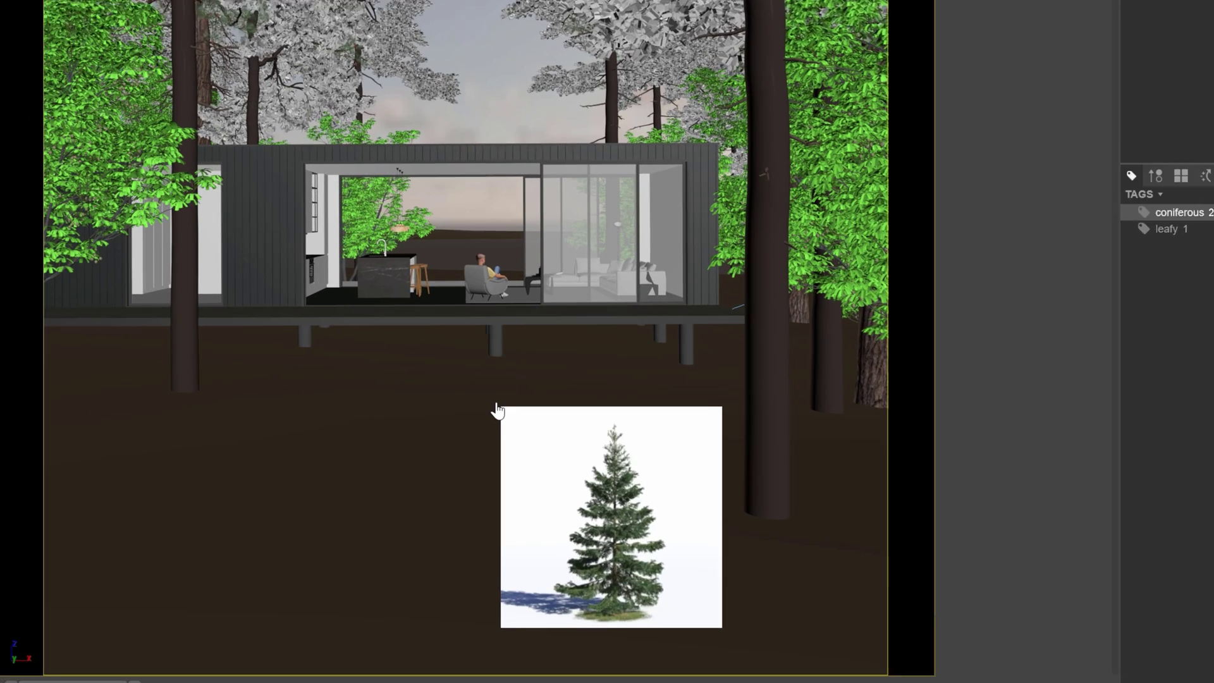
Merge the Picea omorika spruce into the scene as a proxy
drag(776, 143, 291, 443)
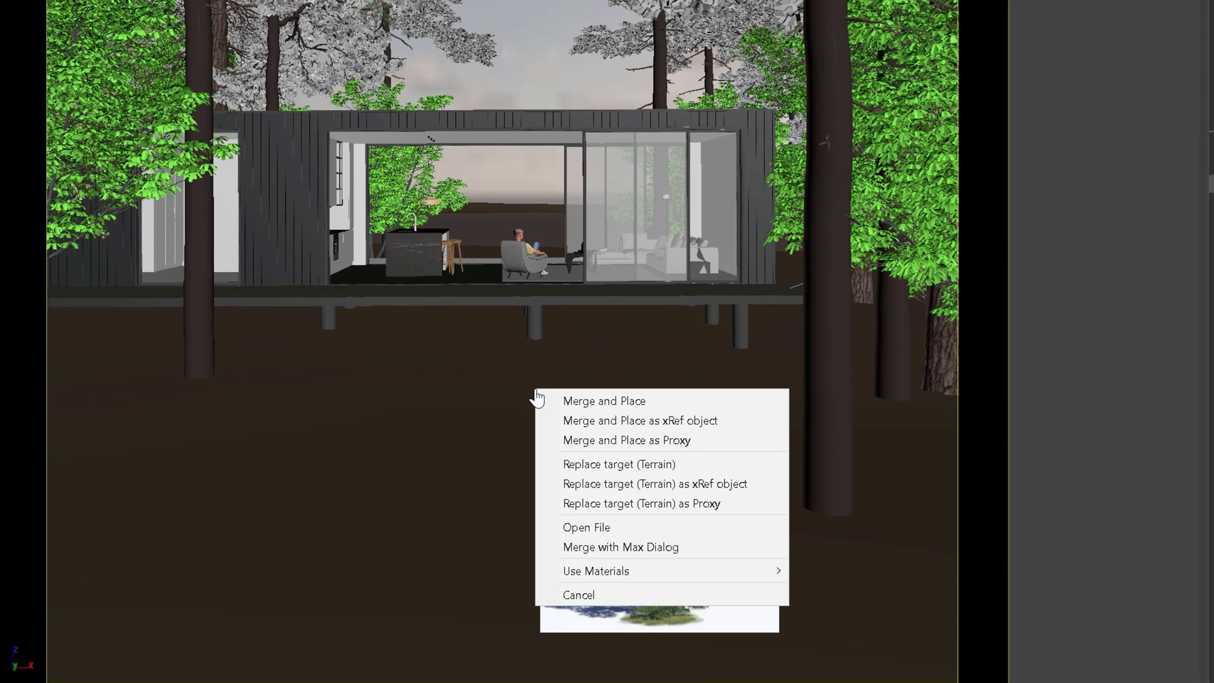
click(637, 440)
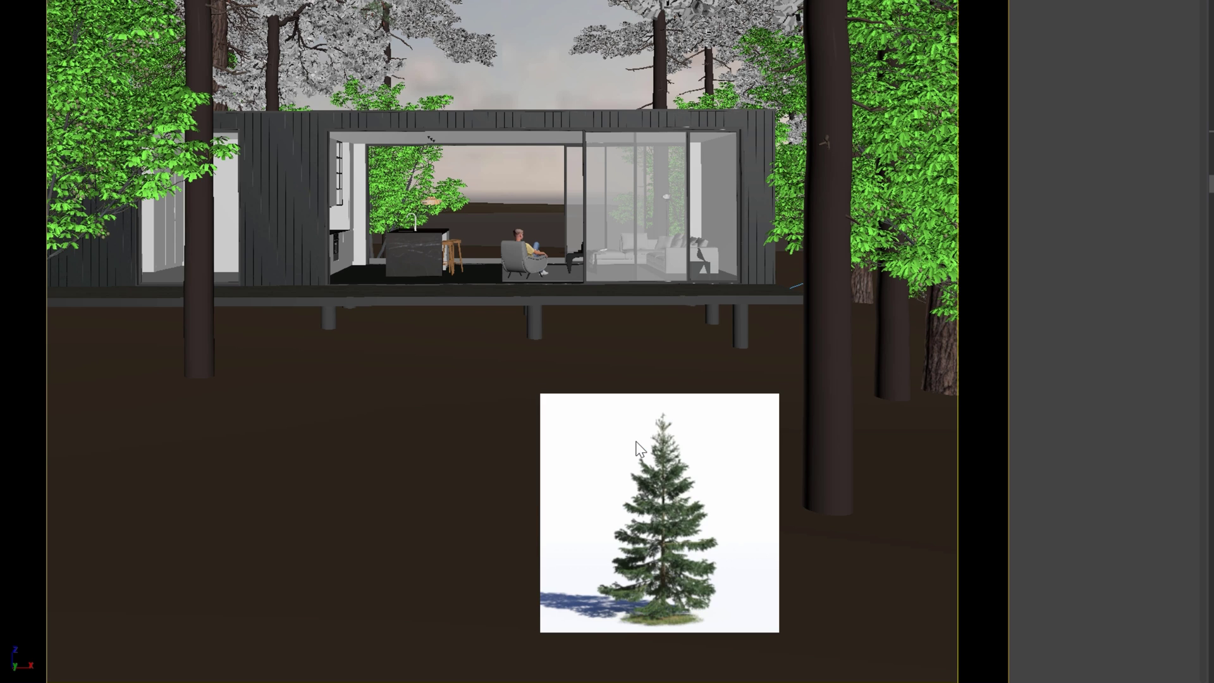
click(537, 209)
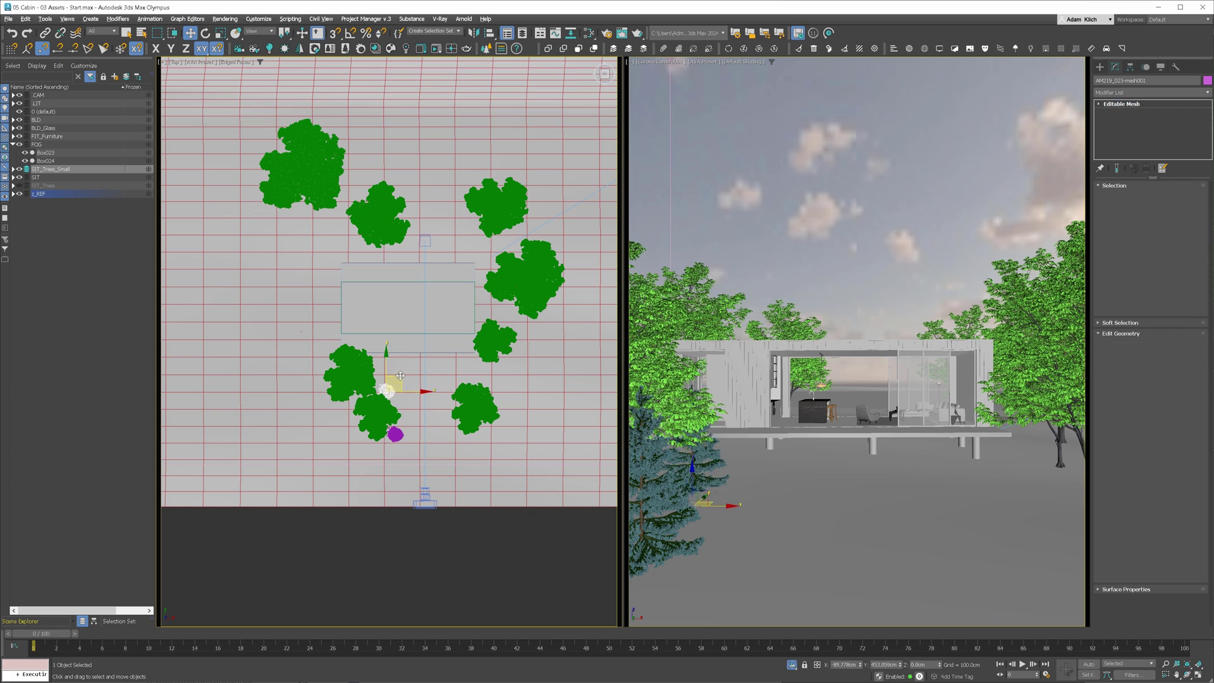
Clone the spruce, then rotate and enlarge the copies to vary them
mouse_move(399, 376)
shift+mouse_down()
mouse_move(458, 398)
mouse_move(558, 482)
shift+mouse_up()
key(Return)
scroll(454, 418, up, 3)
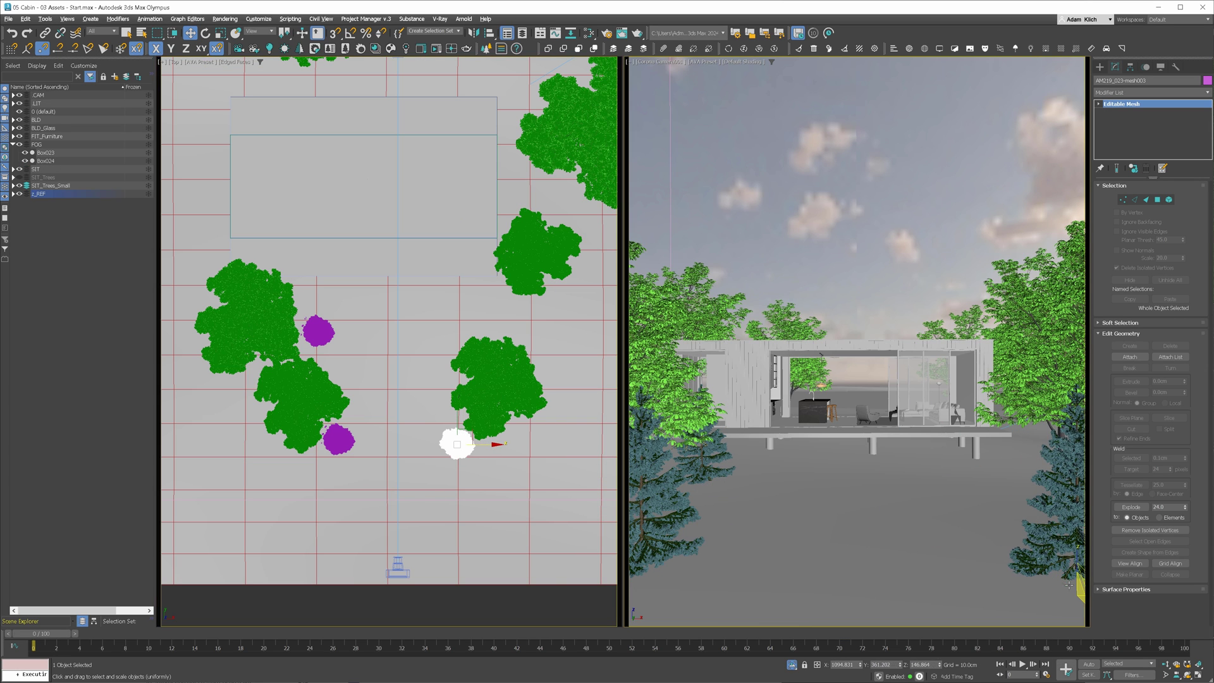
key(e)
drag(446, 418, 479, 446)
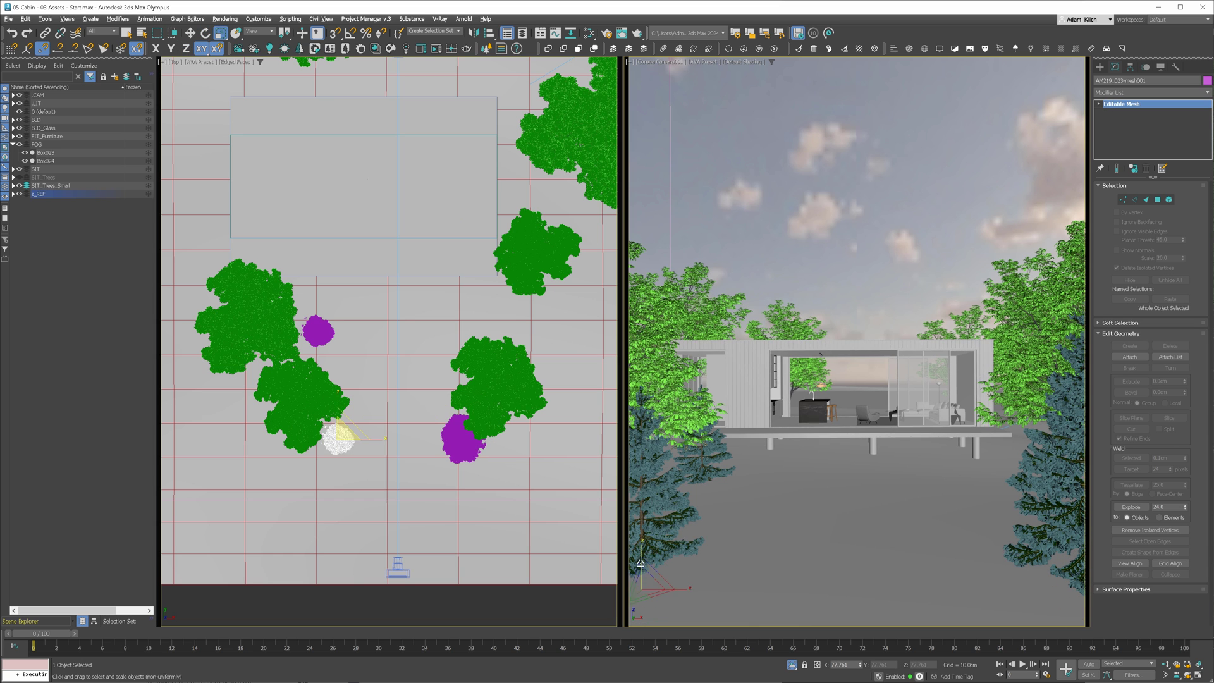
mouse_move(342, 435)
mouse_down()
mouse_move(343, 408)
mouse_move(344, 421)
mouse_up()
key(w)
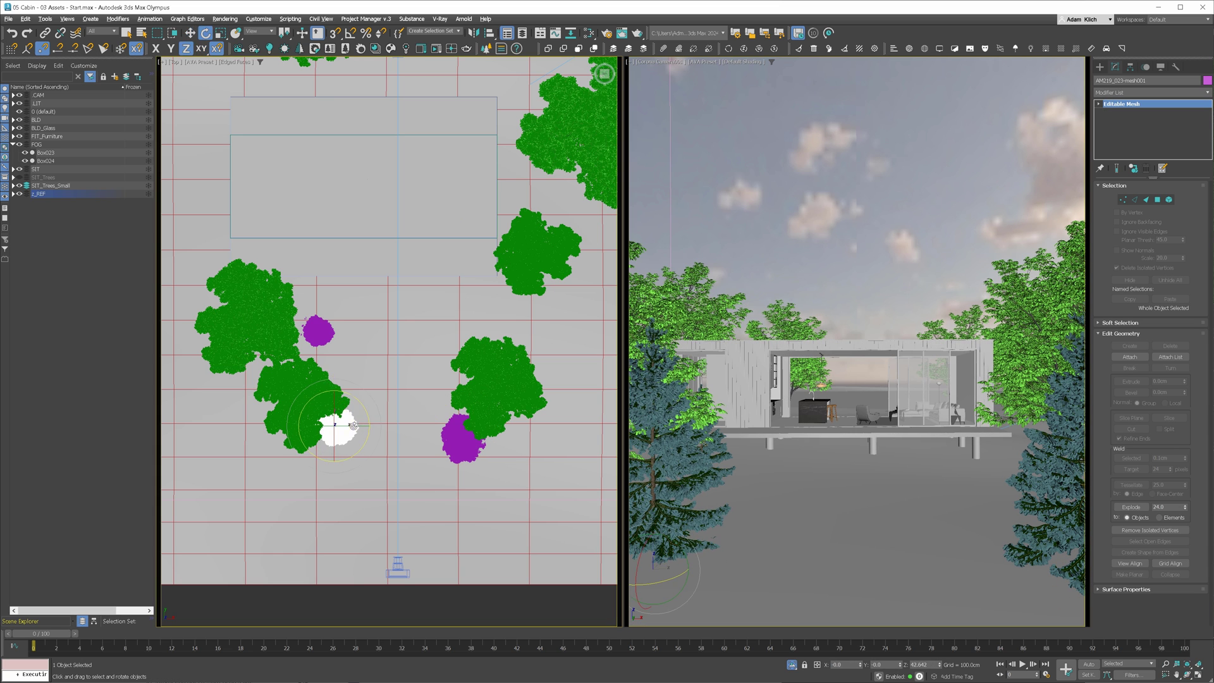
drag(671, 580, 718, 516)
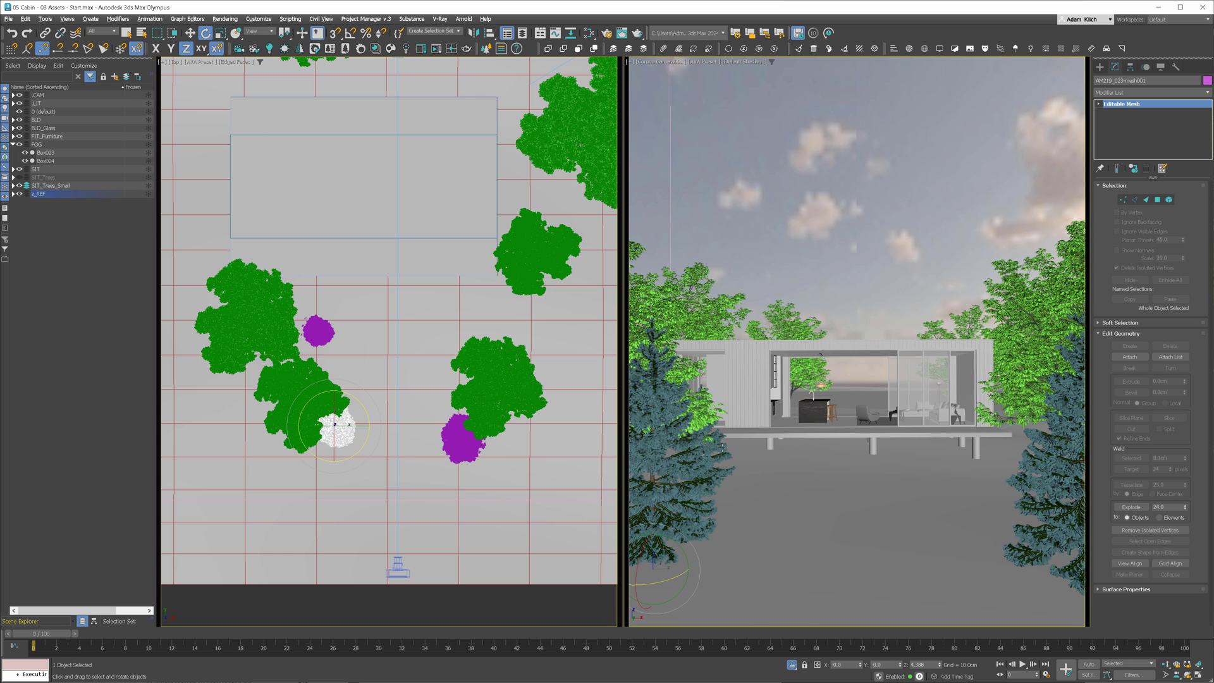
key(r)
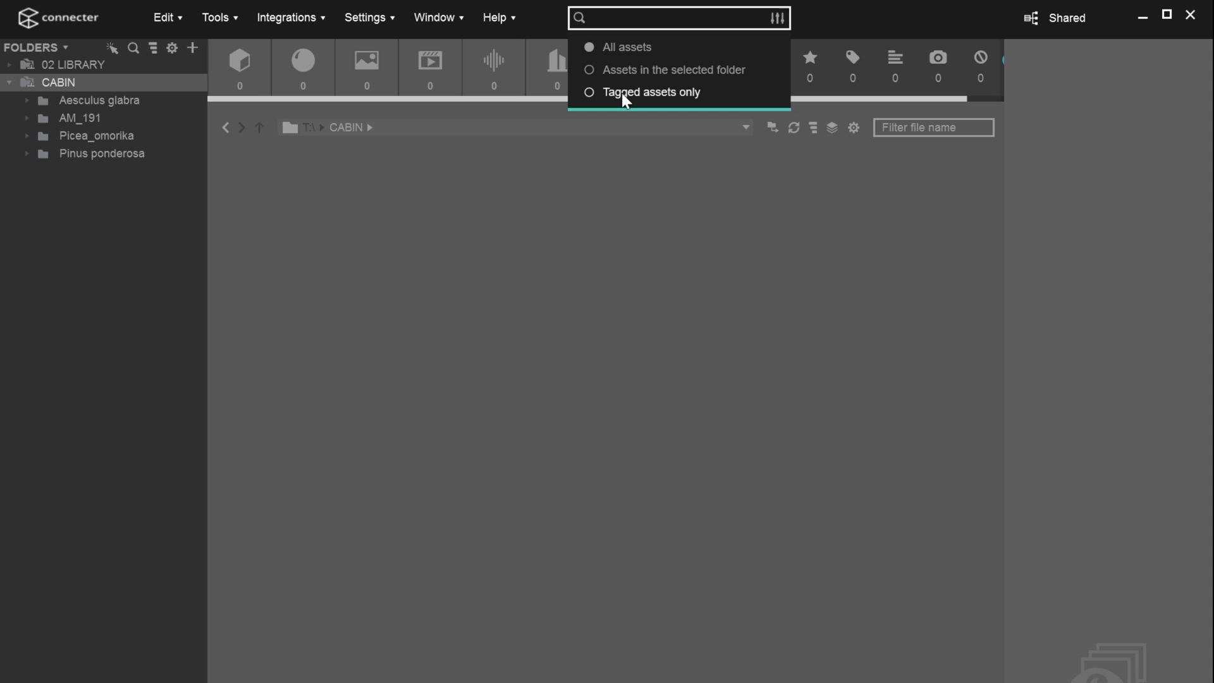
Search tagged assets for AM_191 stones, merge the AM191_056 set, and place the AM191_032 trunk
click(621, 93)
text(AM_191 AND stones)
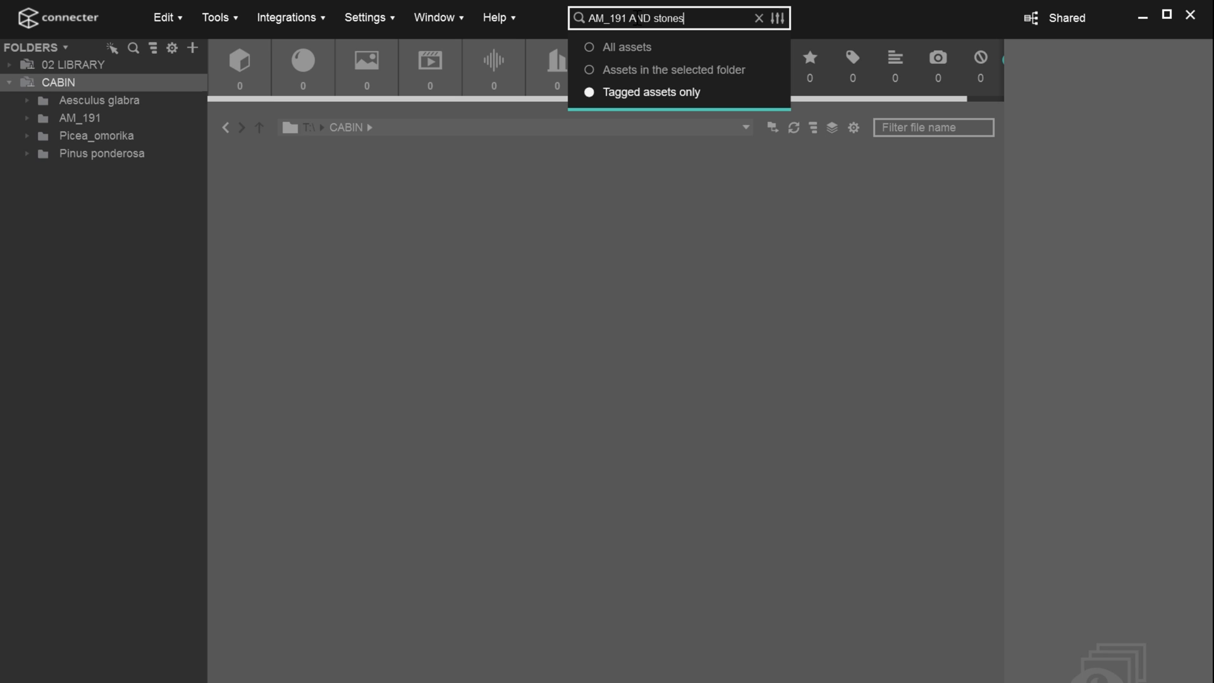
key(Return)
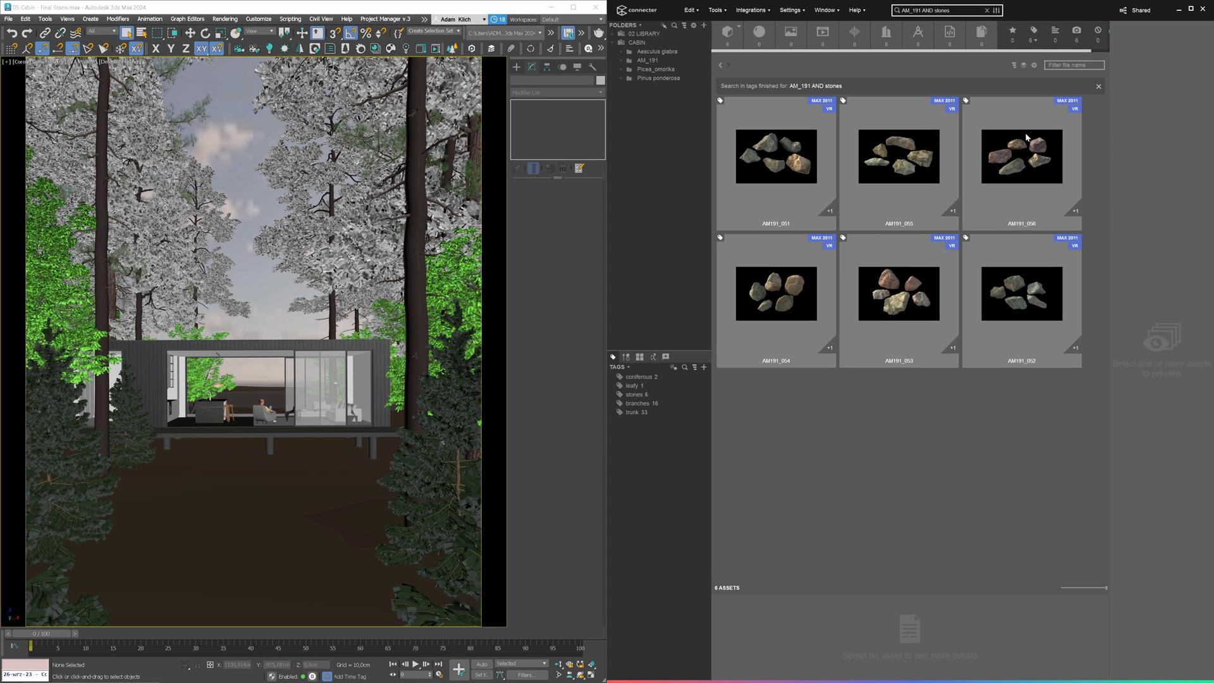
click(1027, 159)
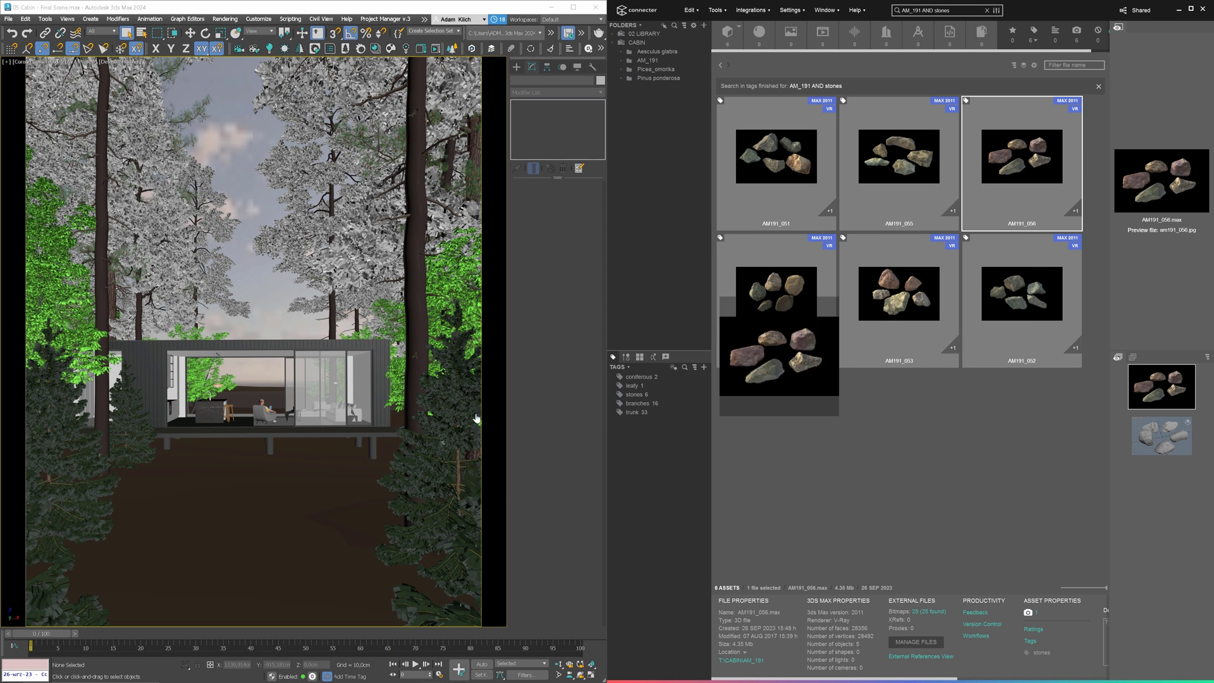
drag(1028, 159, 318, 509)
click(322, 513)
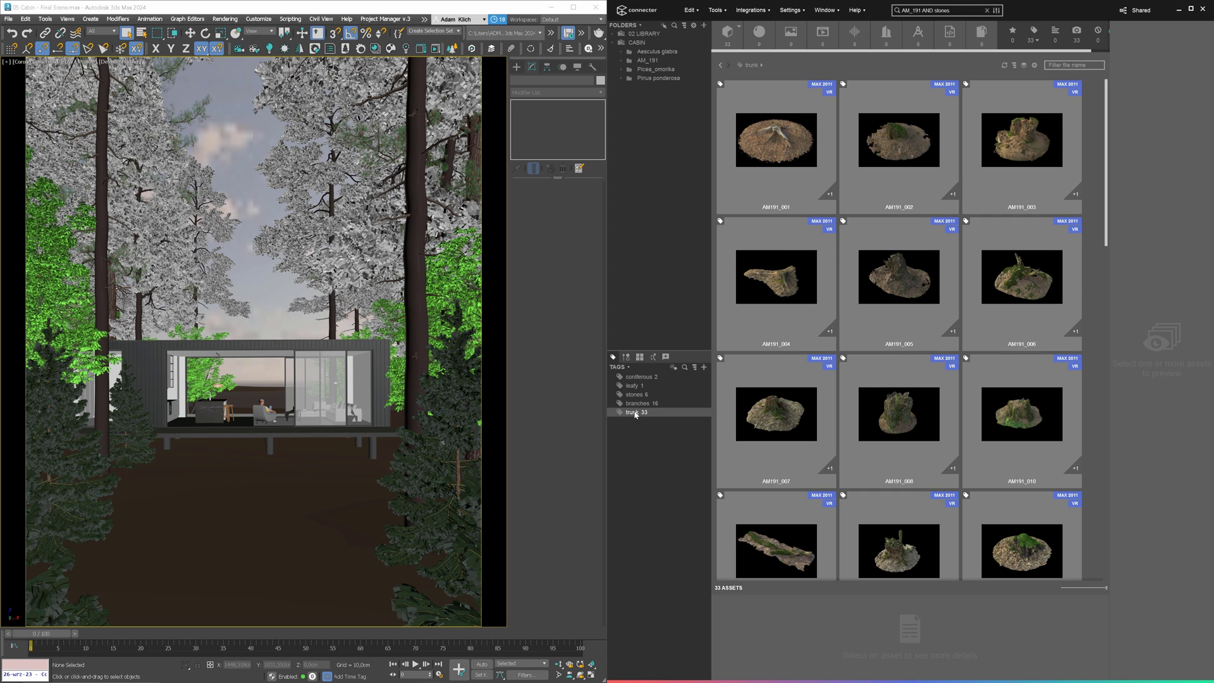
scroll(904, 404, down, 2)
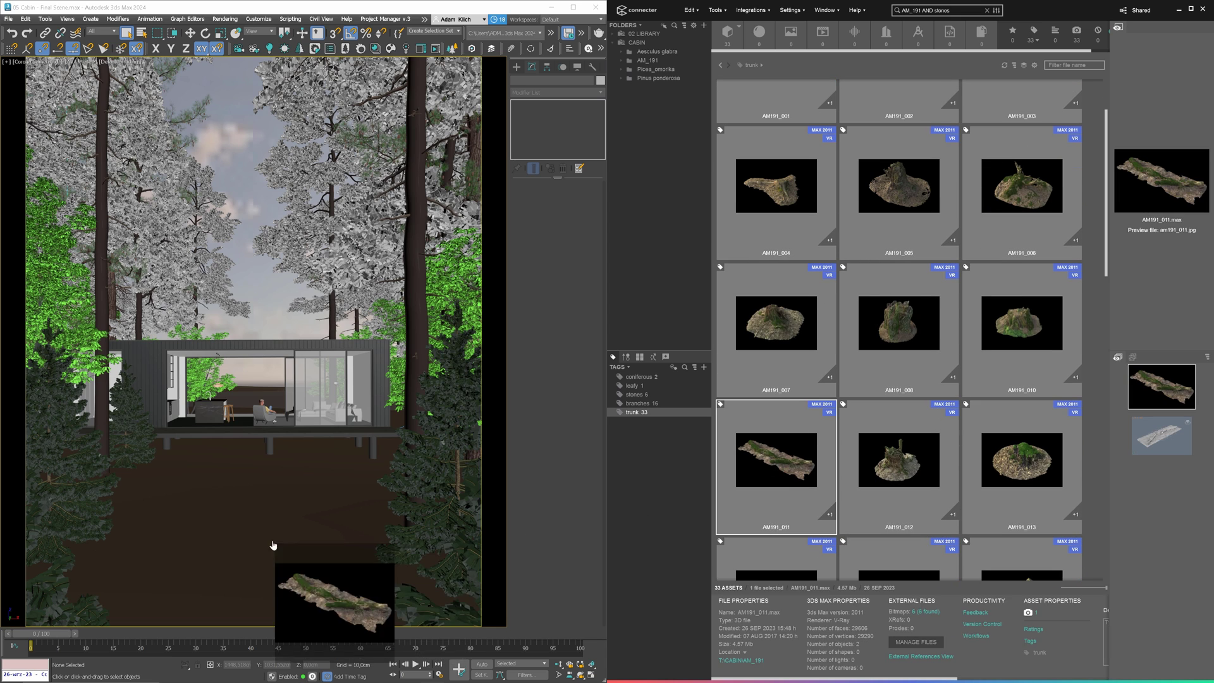
drag(769, 469, 254, 546)
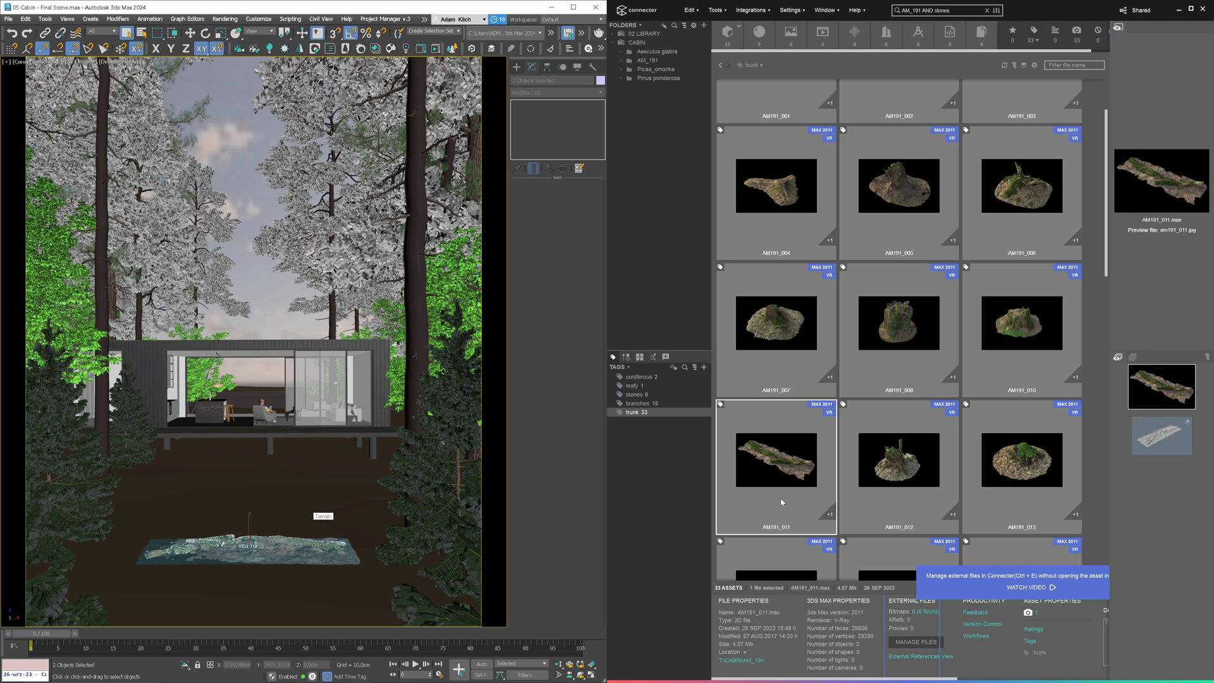
scroll(781, 498, down, 1)
scroll(798, 495, down, 2)
scroll(815, 492, down, 2)
scroll(852, 488, down, 1)
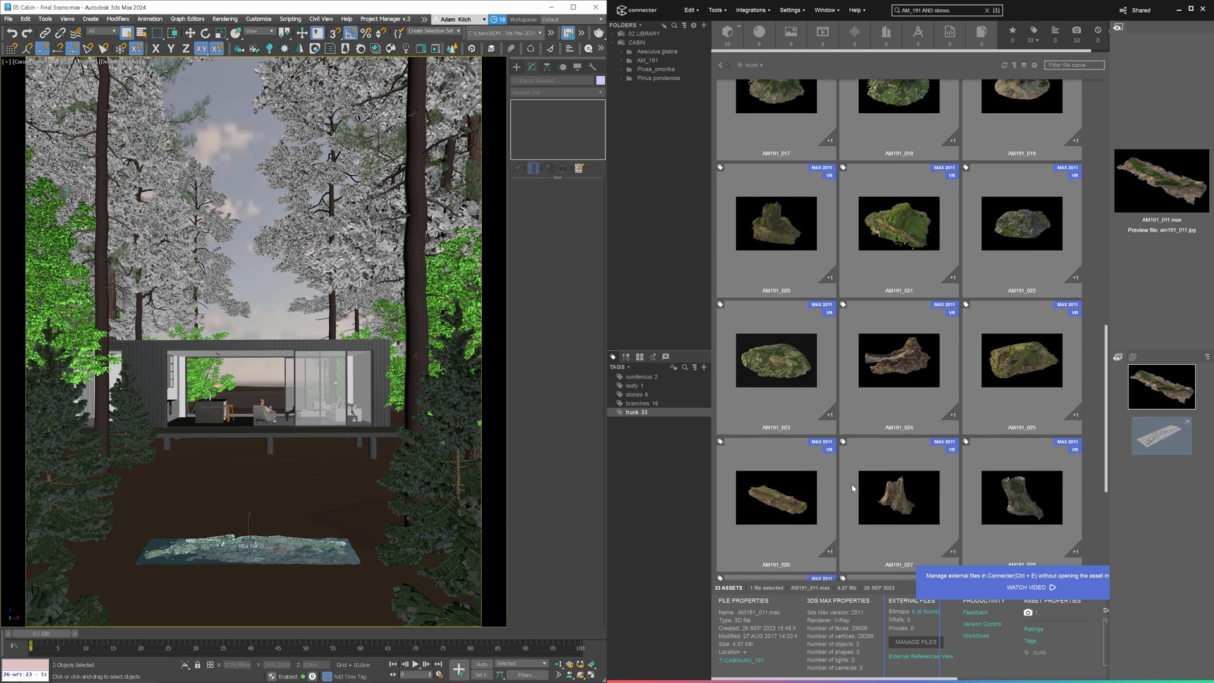
scroll(851, 487, down, 1)
scroll(852, 488, down, 1)
drag(779, 503, 261, 509)
click(311, 525)
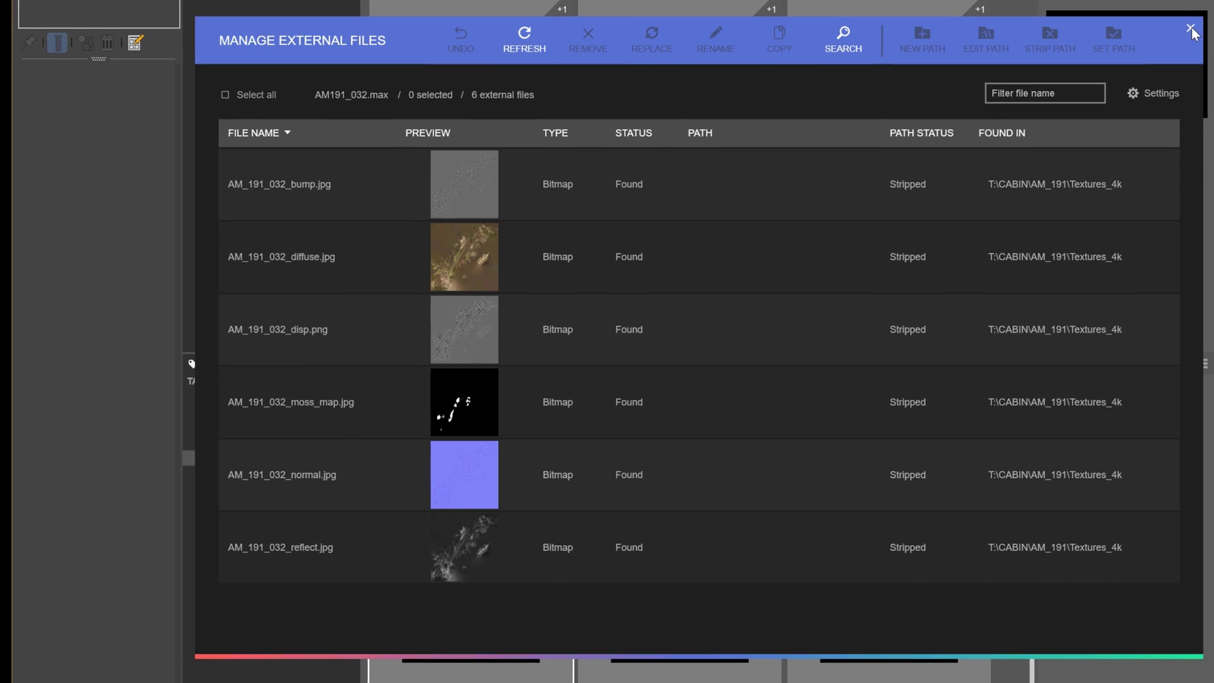
click(1190, 26)
drag(313, 343, 527, 378)
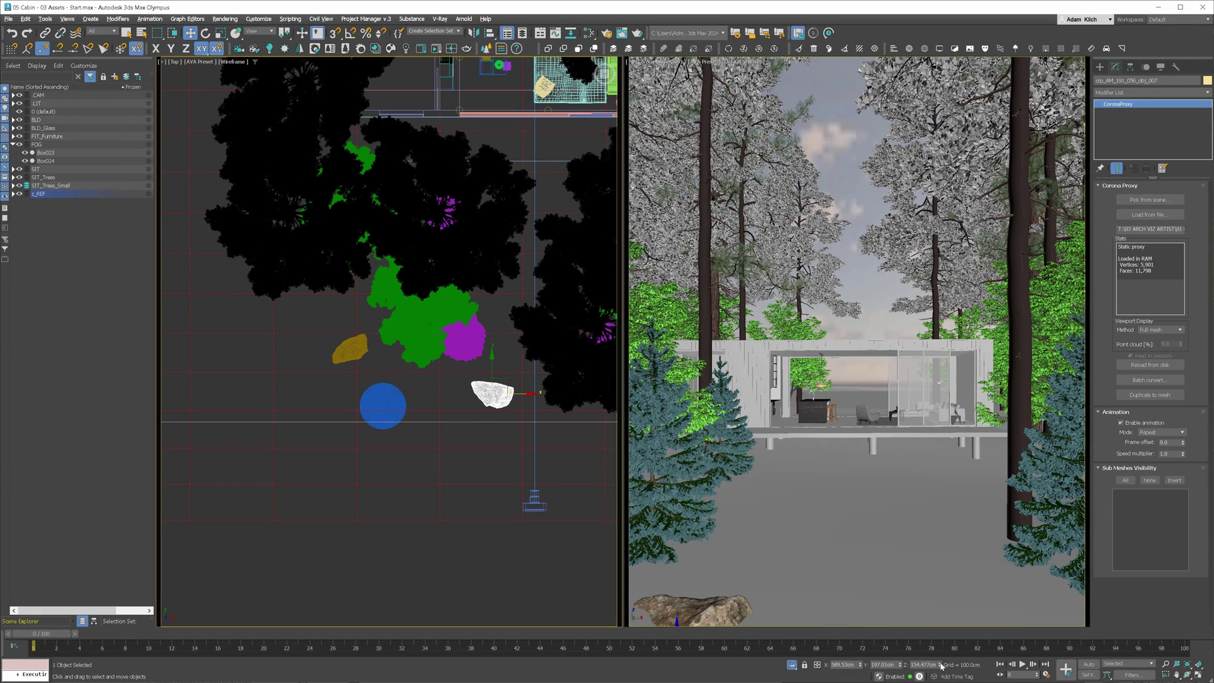
Align the rock, then move it further left in the foreground
click(489, 393)
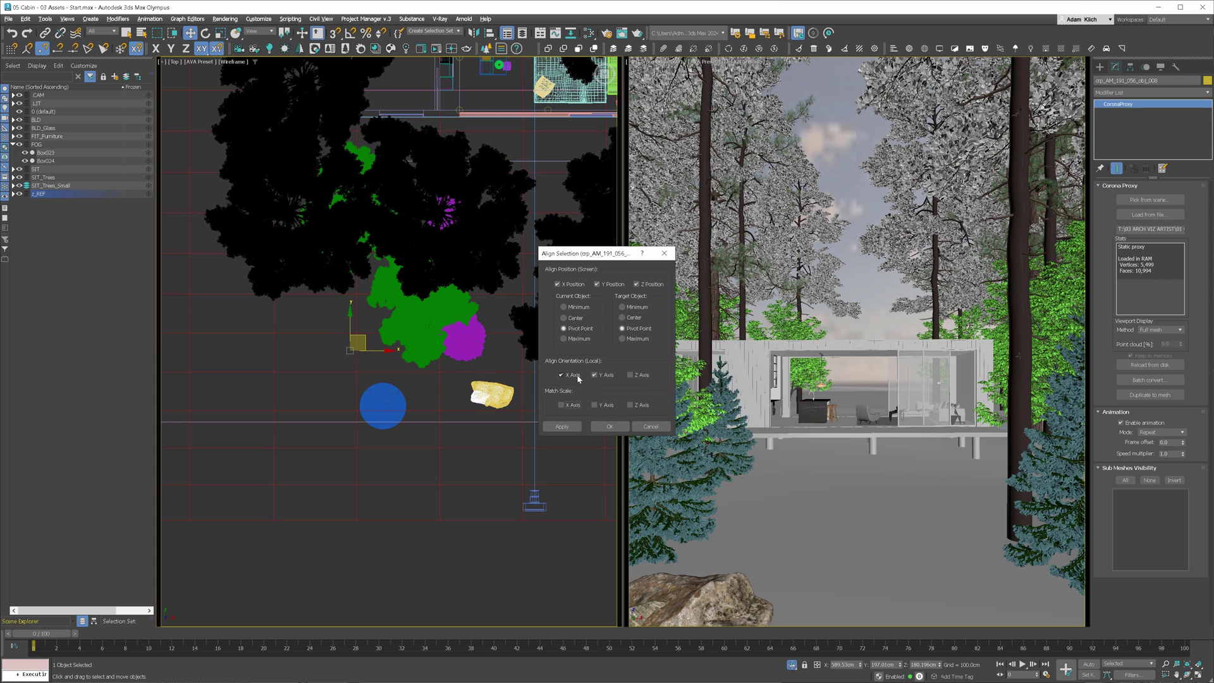
click(608, 426)
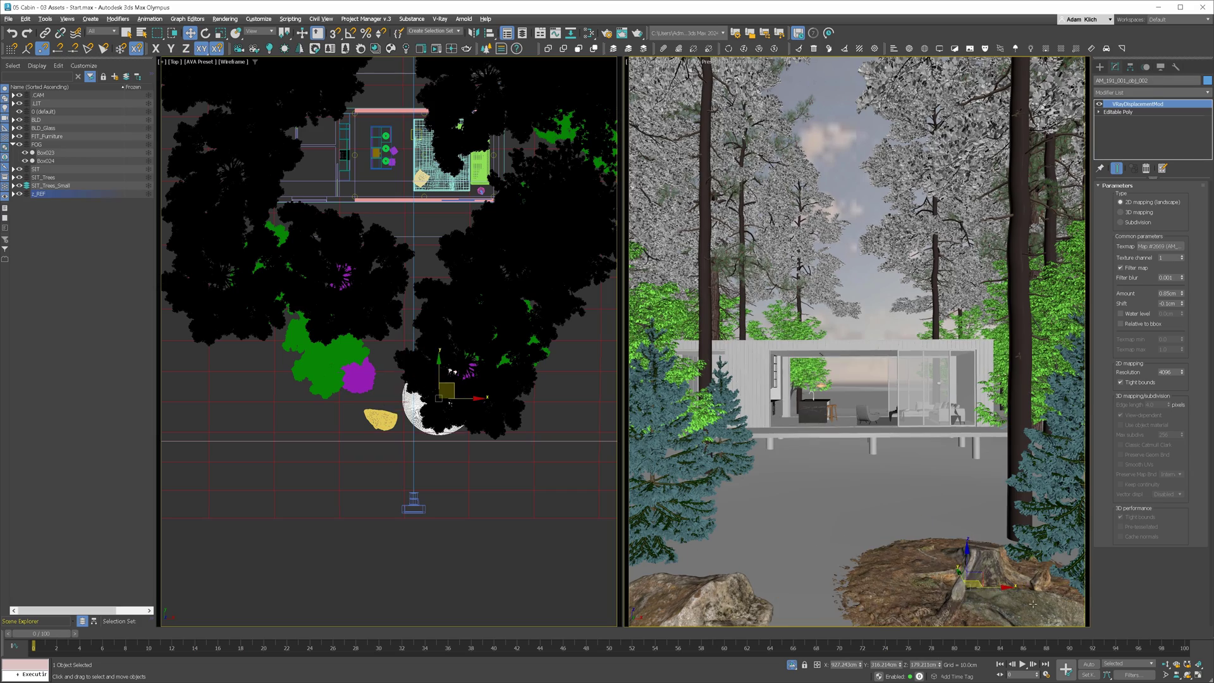
drag(690, 622, 816, 655)
mouse_move(902, 646)
mouse_down()
mouse_move(760, 582)
mouse_move(788, 545)
mouse_move(779, 474)
mouse_up()
Place the new tree stump and scale it up greatly
key(Return)
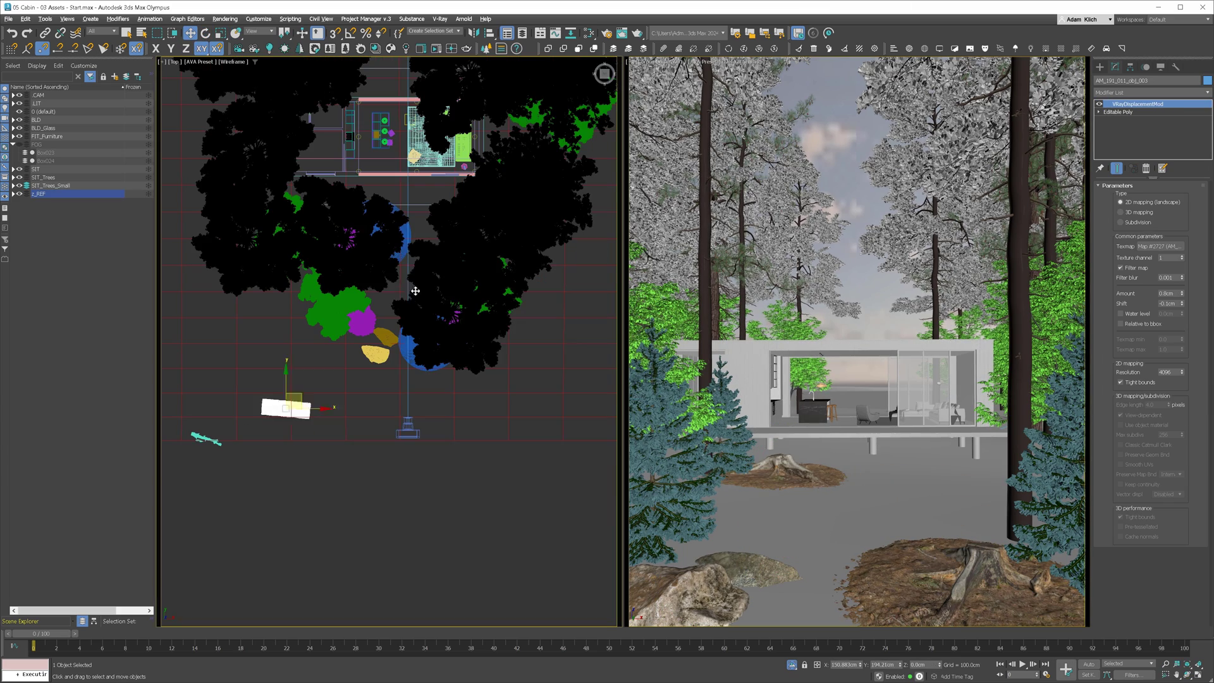
key(r)
mouse_move(883, 494)
mouse_down()
mouse_move(887, 444)
mouse_move(939, 547)
mouse_move(967, 513)
mouse_up()
key(w)
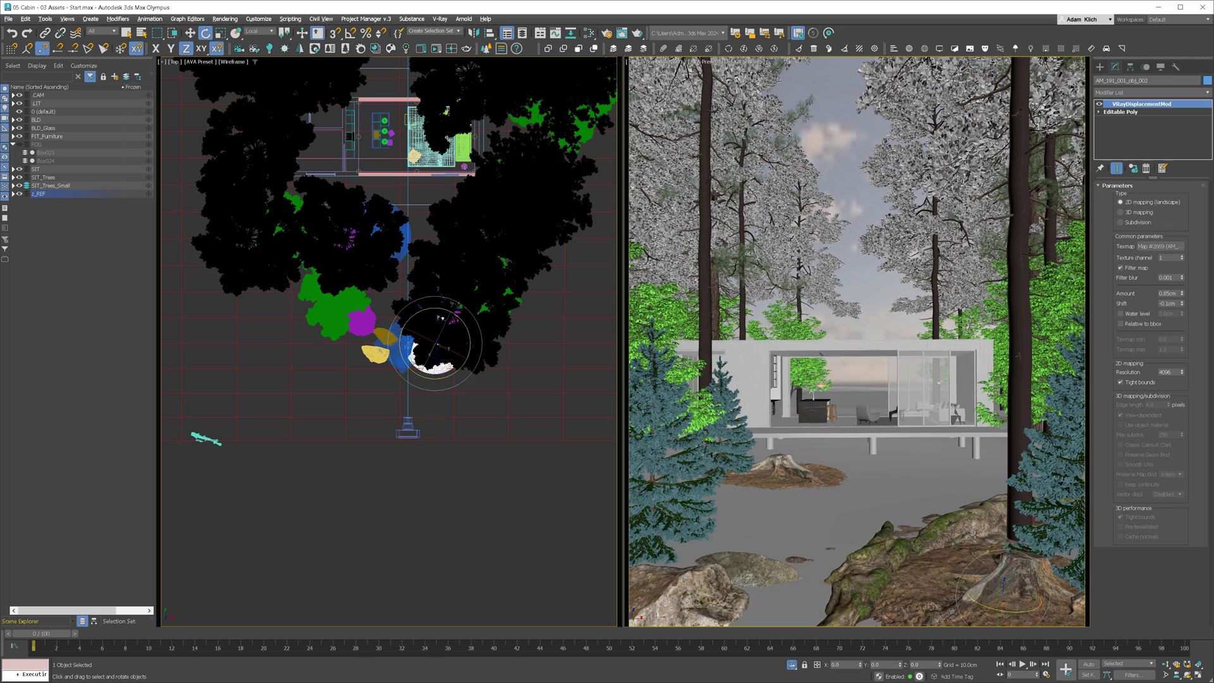
Move the fallen log to the right near the stumps
key(w)
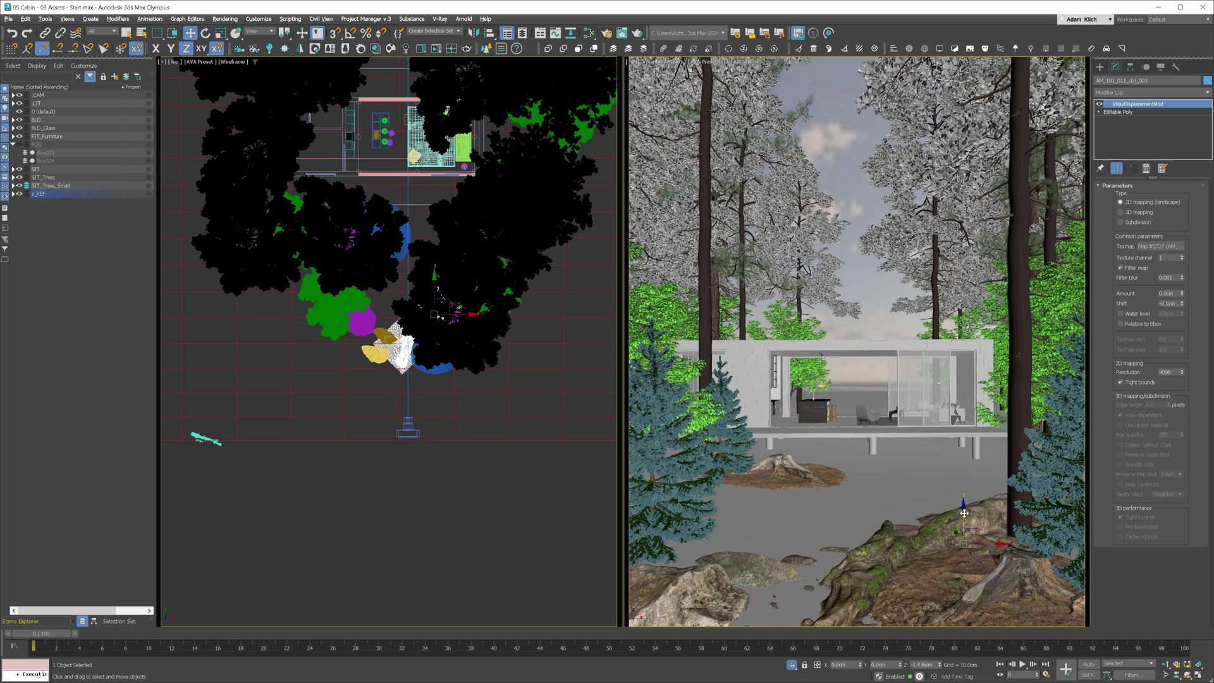
click(204, 438)
middle_click(912, 474)
drag(908, 492, 972, 479)
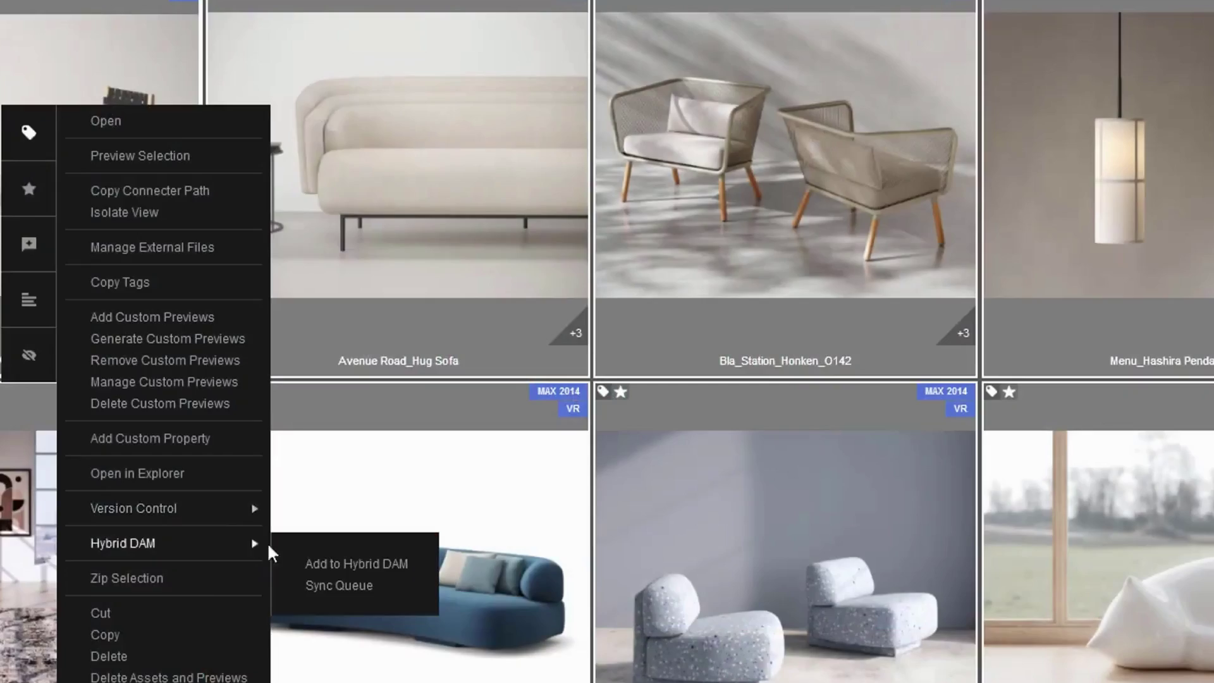
Download the Credo fabric locally, apply it in 3ds Max, and show Mini Potted Succulents ratings
click(322, 564)
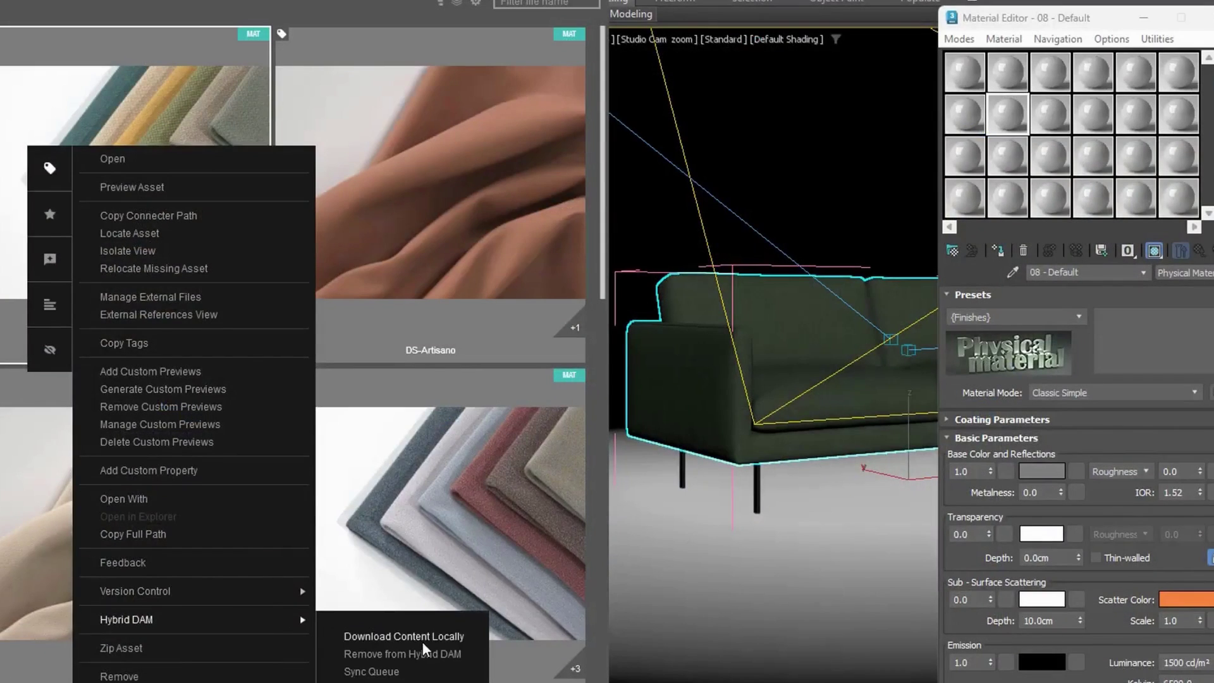
click(422, 639)
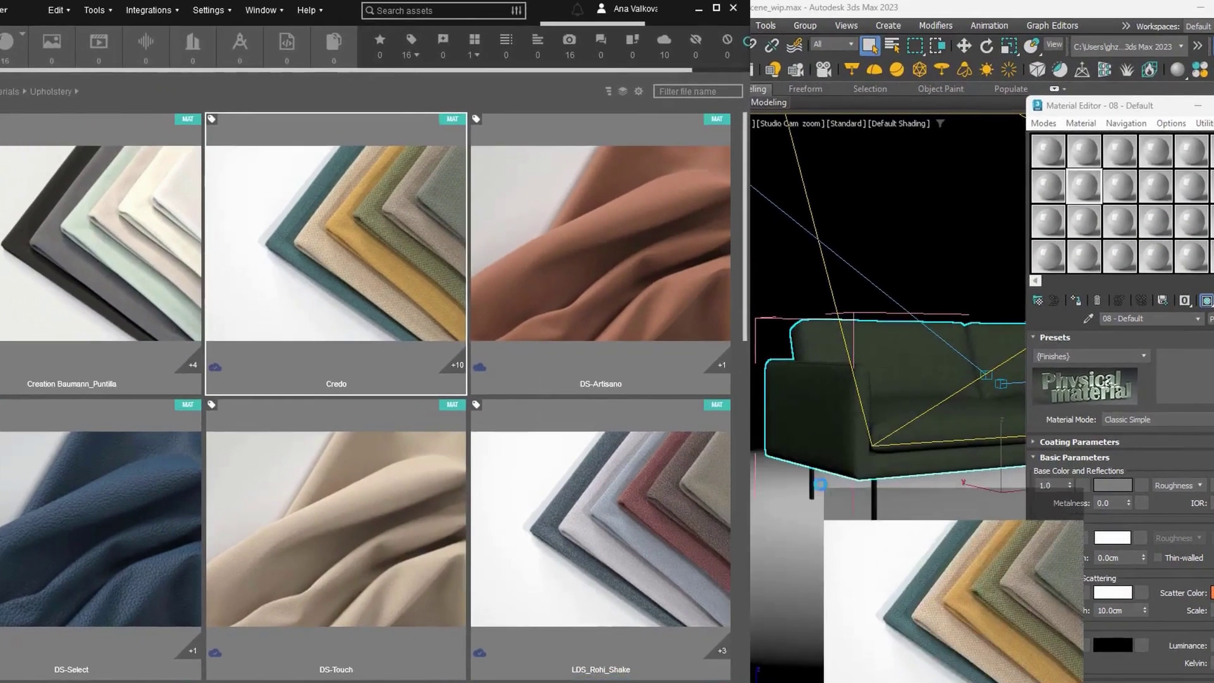
drag(593, 634, 821, 536)
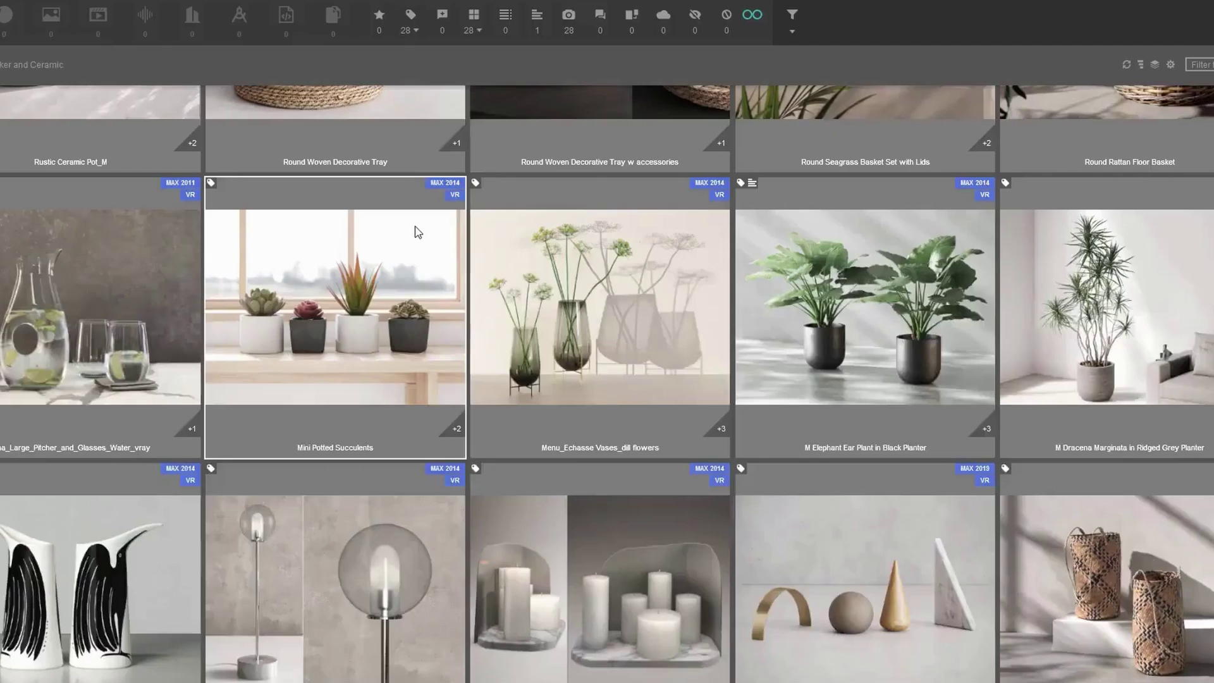
right_click(414, 232)
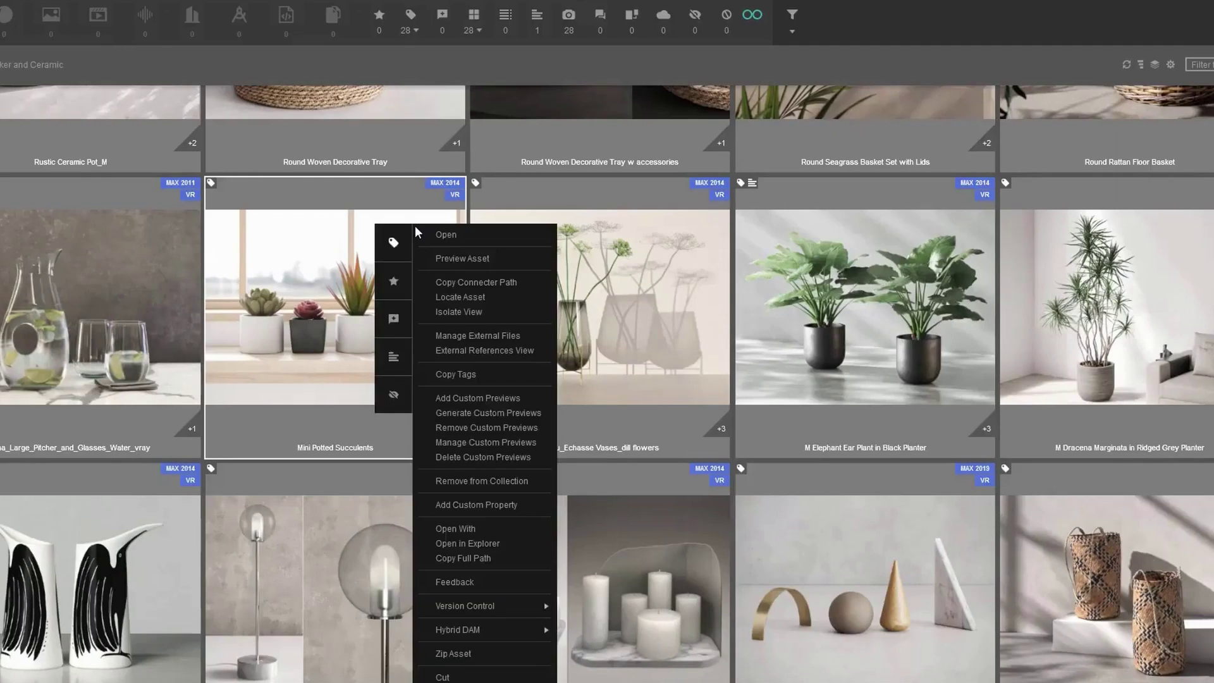
click(394, 316)
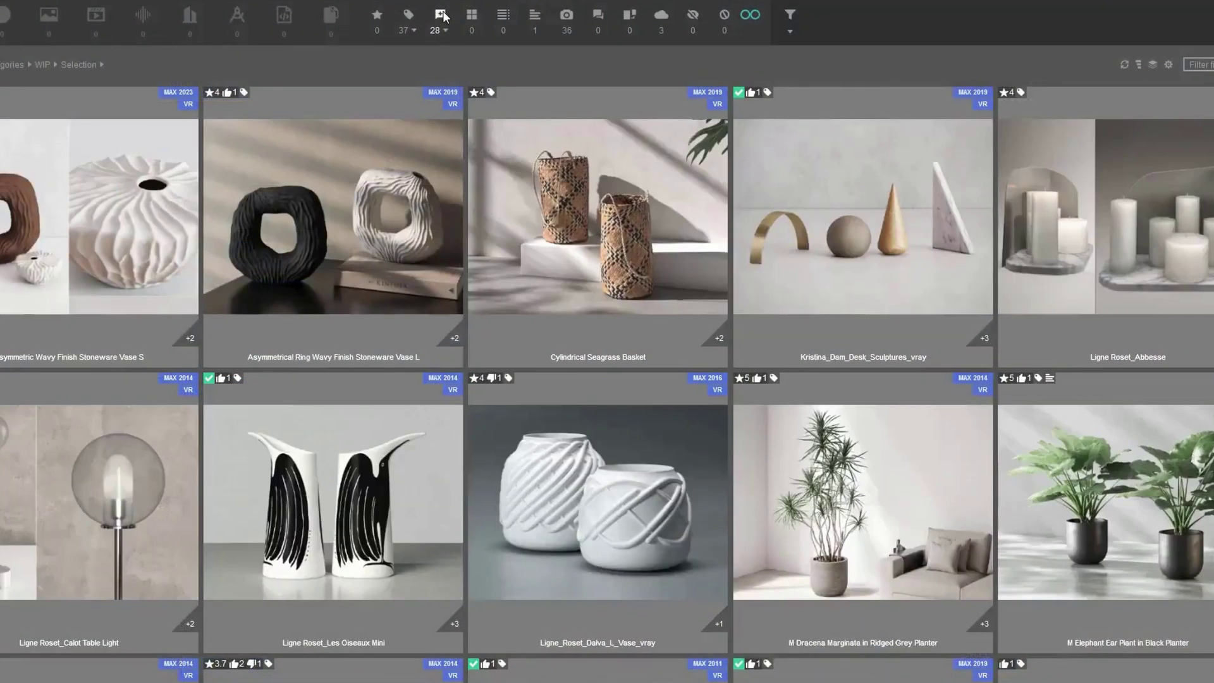
Filter the asset grid by ratings to show only liked and 4-star assets
click(443, 14)
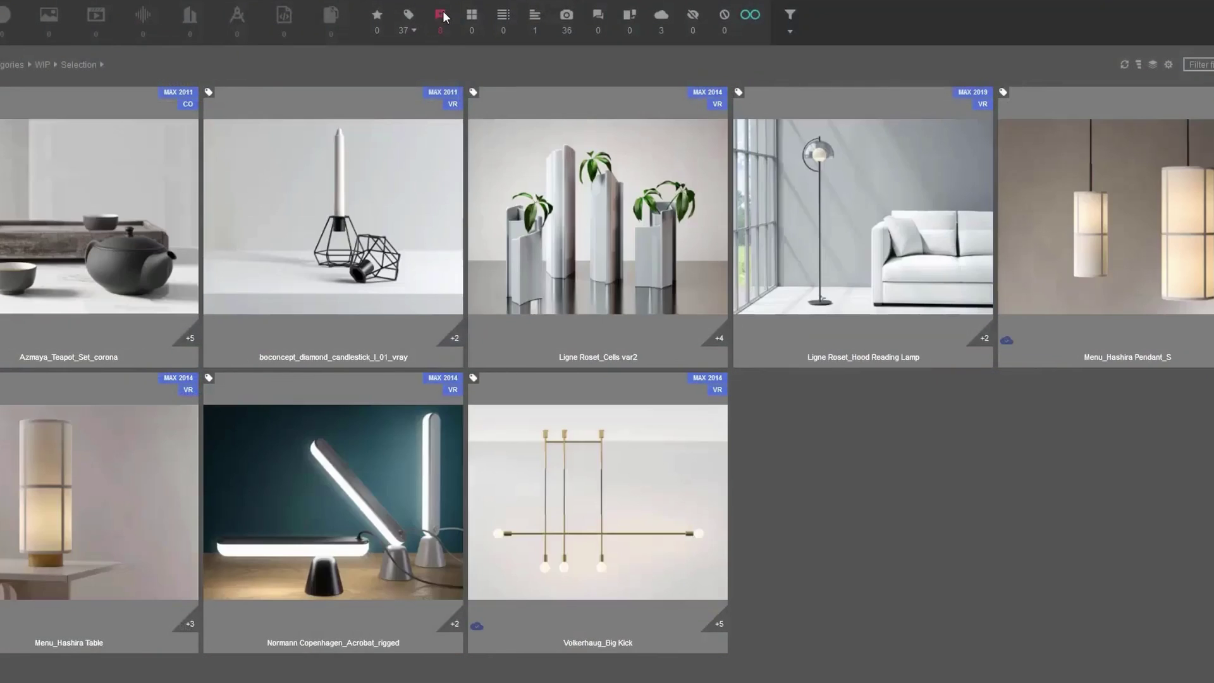
click(444, 29)
click(455, 123)
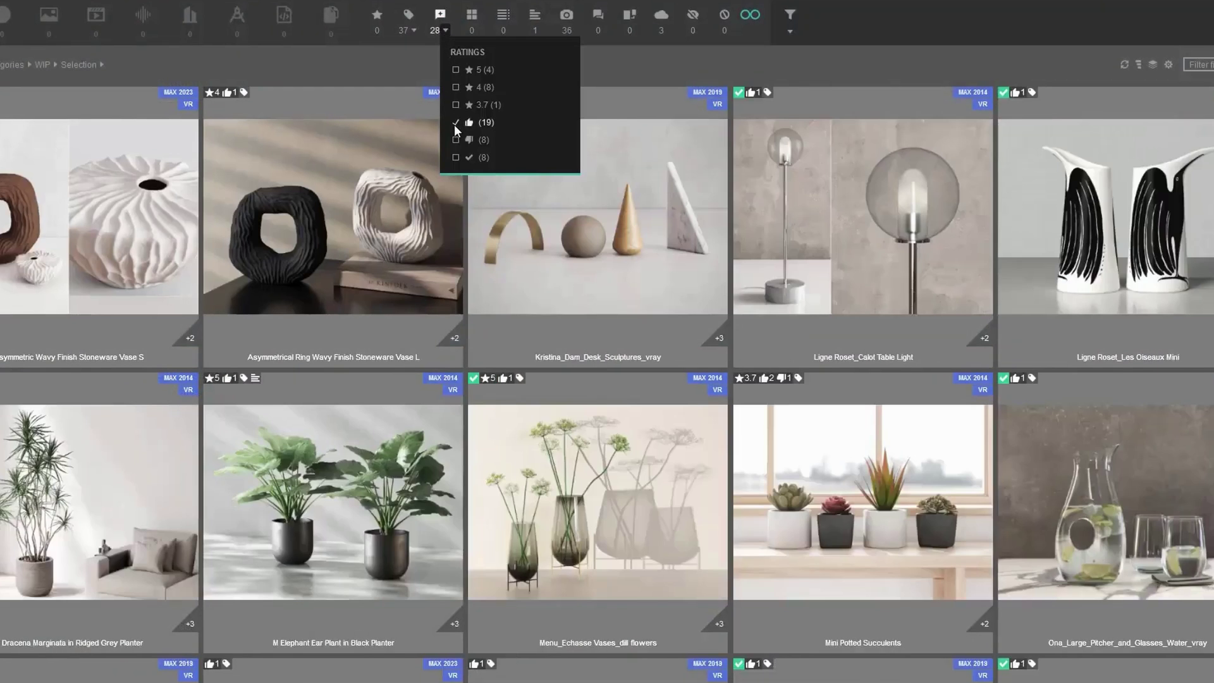
click(454, 86)
click(455, 122)
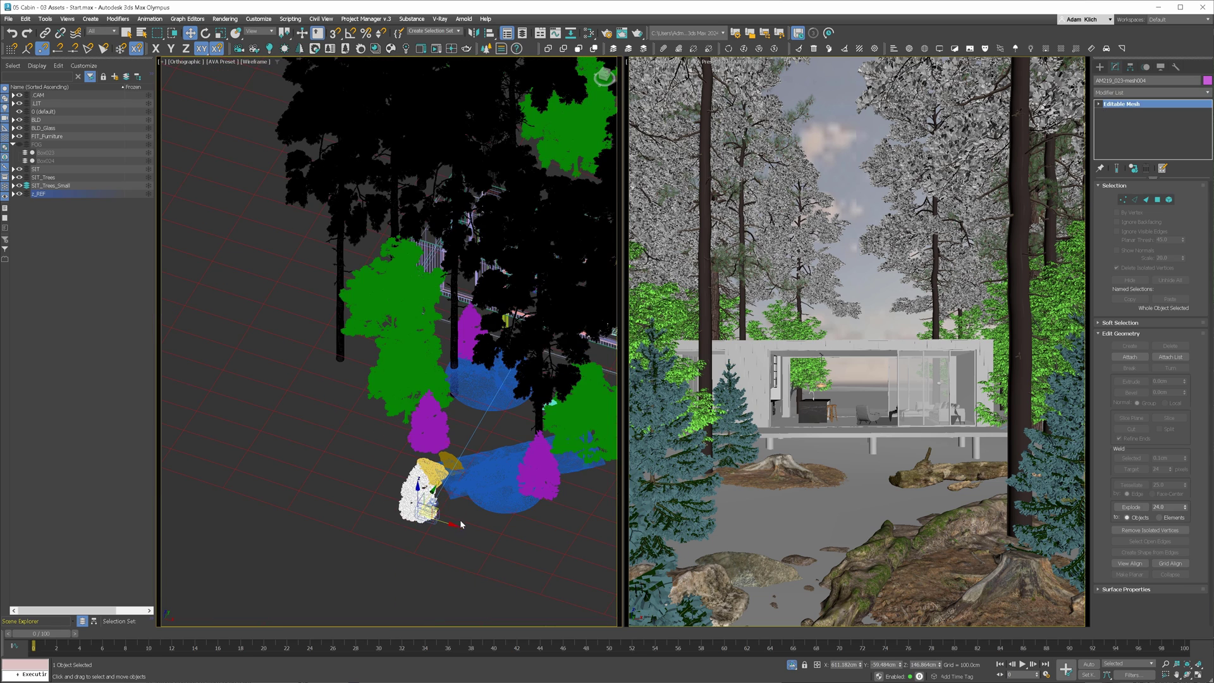
In the Top view, scale down the large CoronaProxy tree so the cabin shows
alt+middle_drag(425, 488, 475, 511)
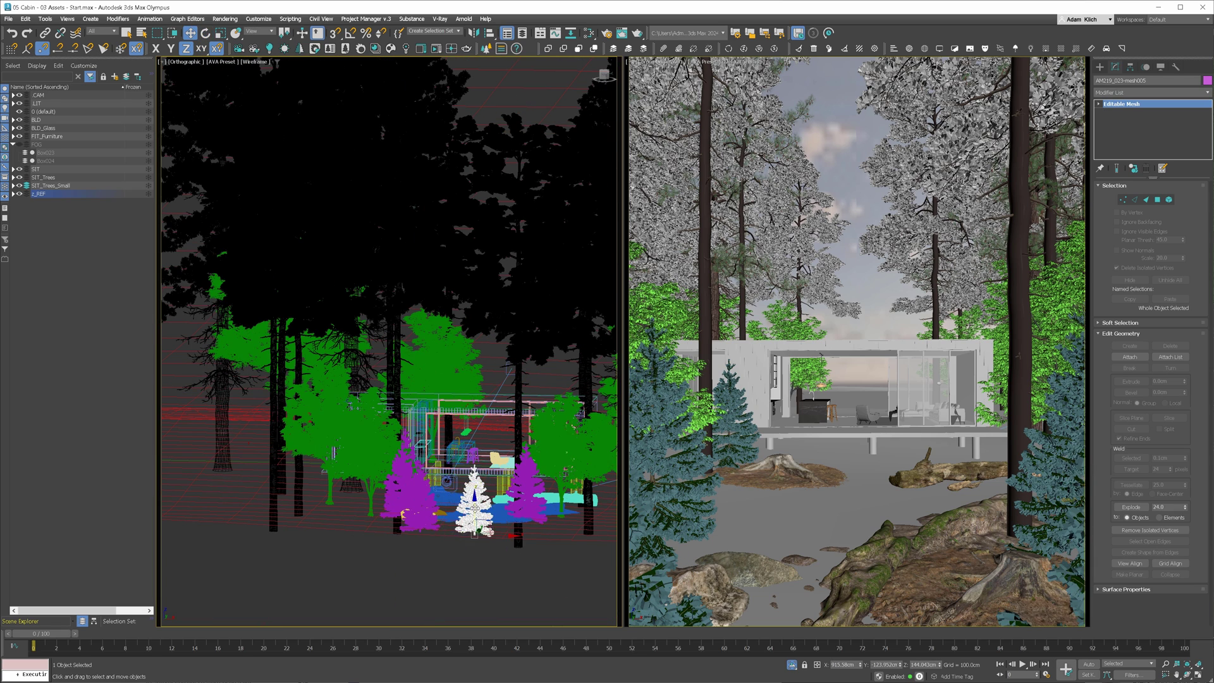
key(t)
click(503, 589)
key(r)
drag(504, 591, 501, 621)
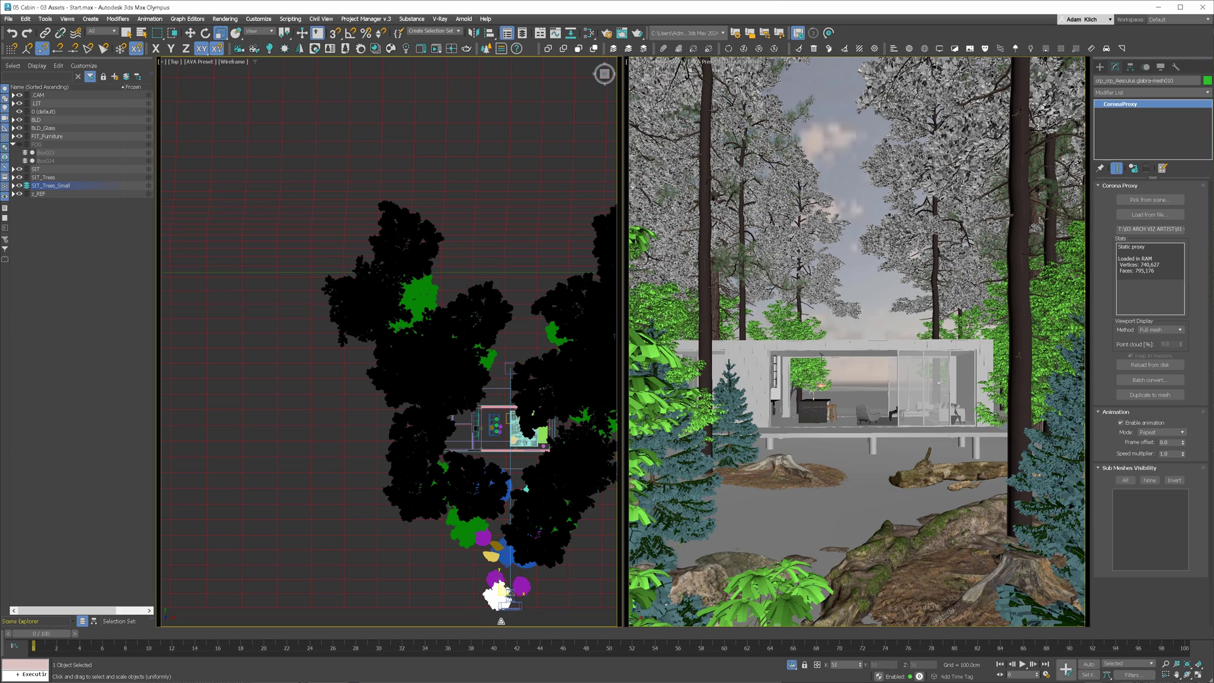
scroll(501, 622, up, 3)
Nudge the foreground plant slightly sideways in an angled view
alt+middle_drag(502, 621, 541, 547)
key(w)
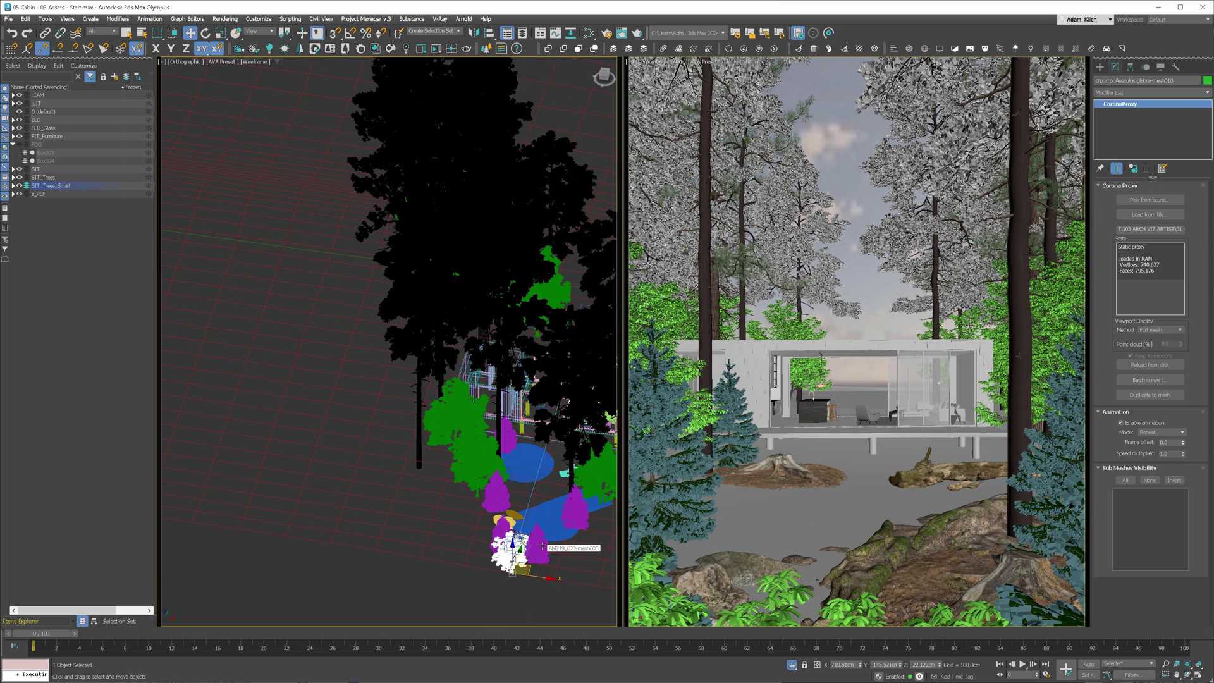
drag(683, 544, 737, 562)
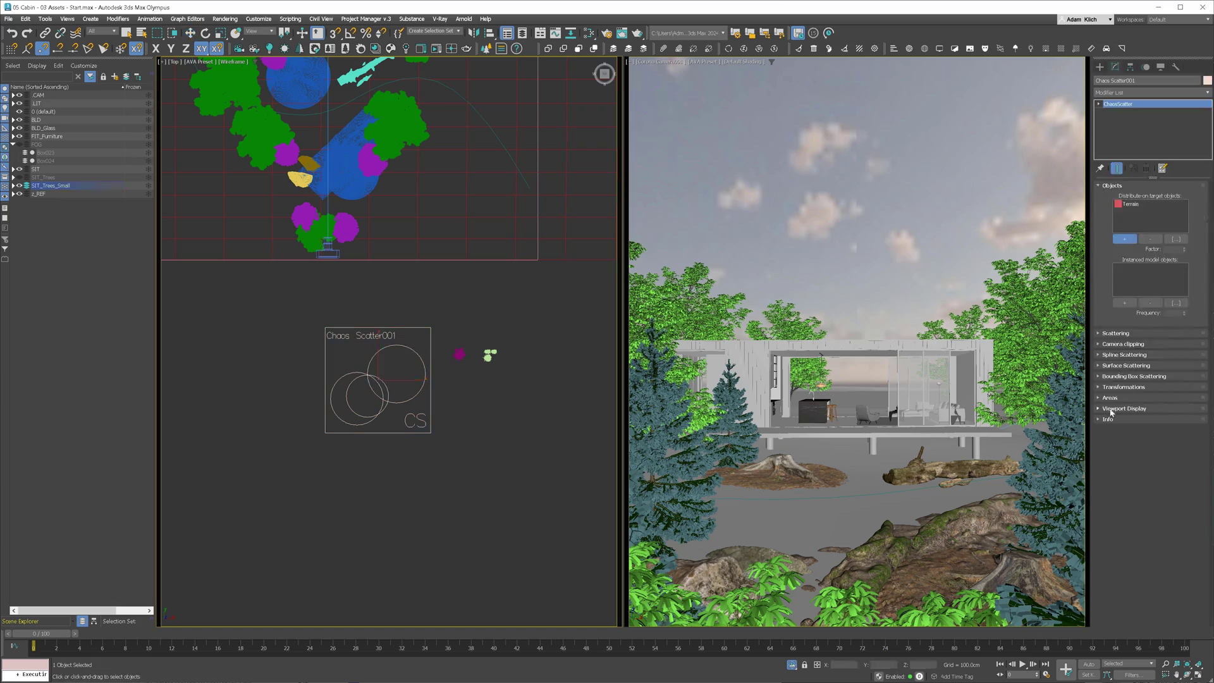
Add Festuca rubra grass models to Chaos Scatter and set the surface scattering count
click(1110, 397)
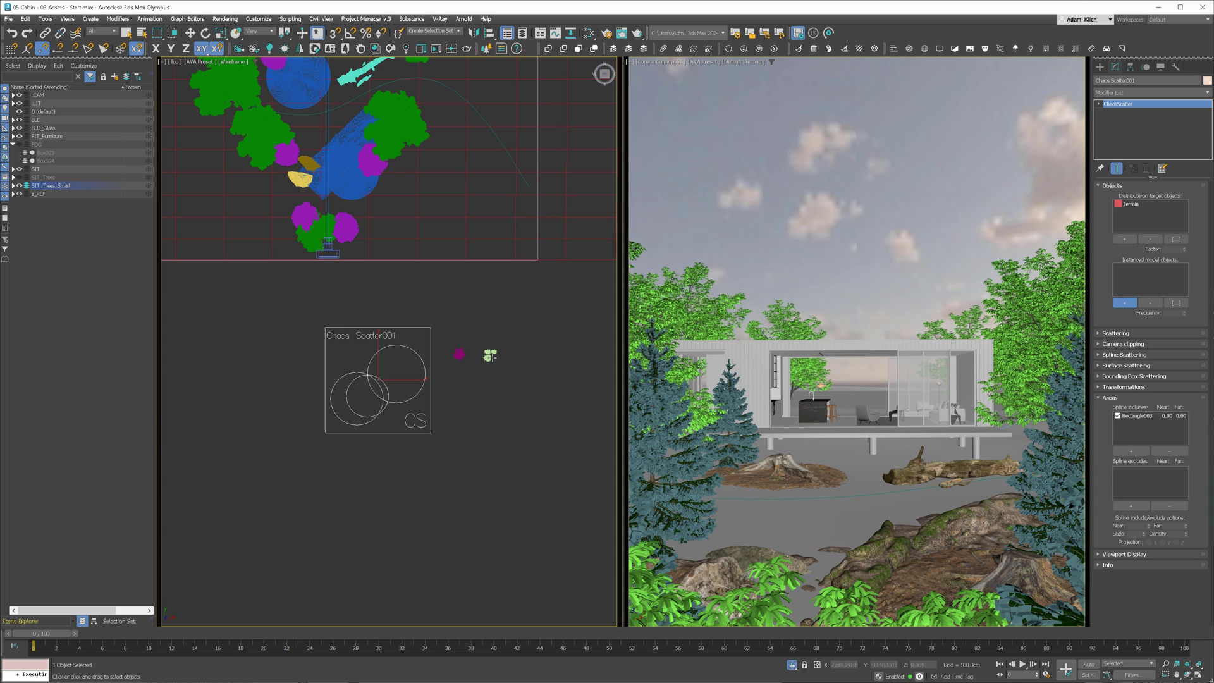
click(486, 353)
click(1185, 333)
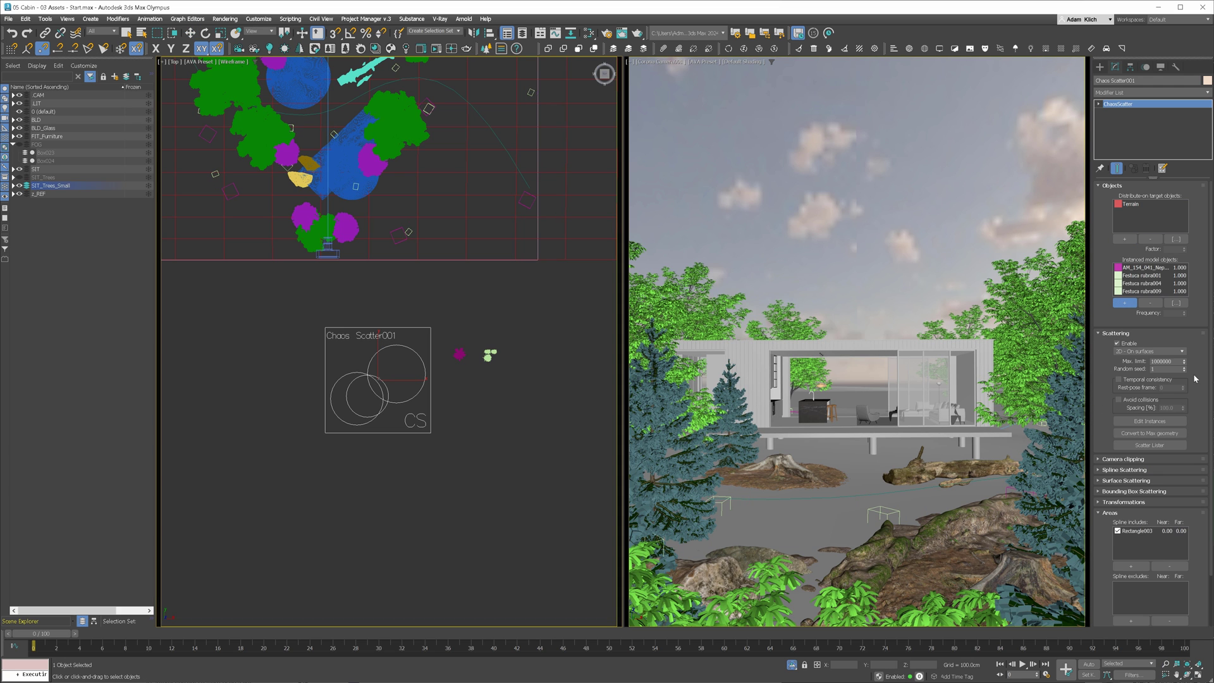
click(1169, 479)
text(100000)
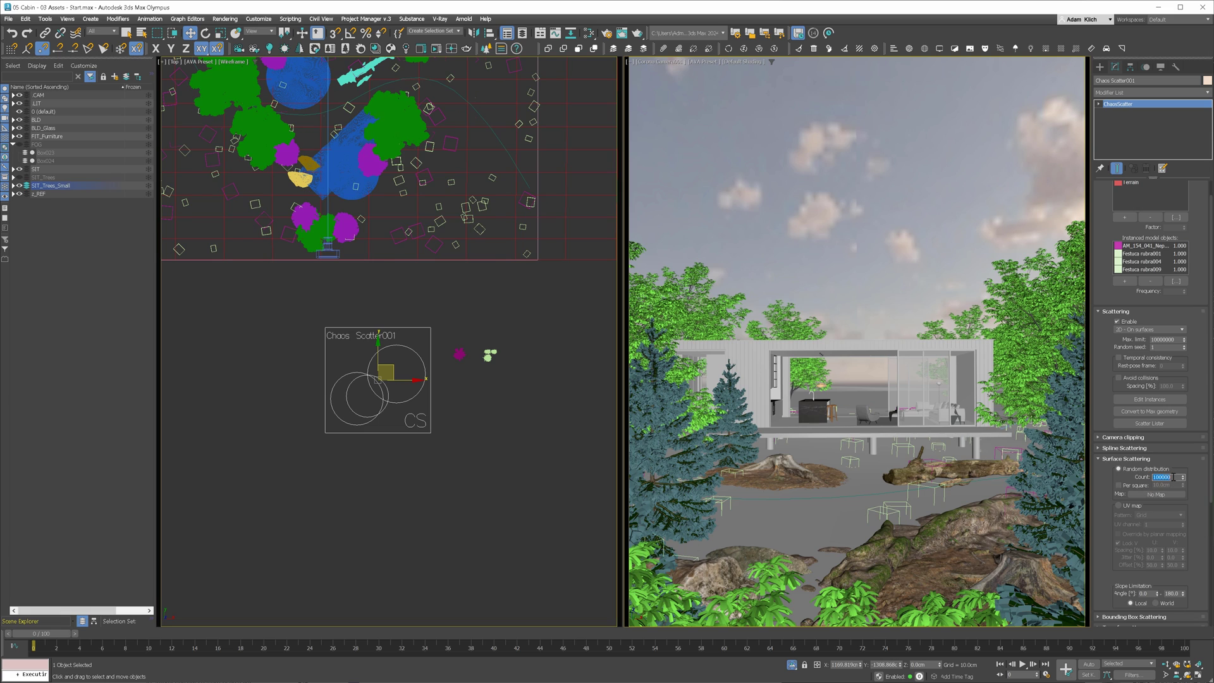
key(Return)
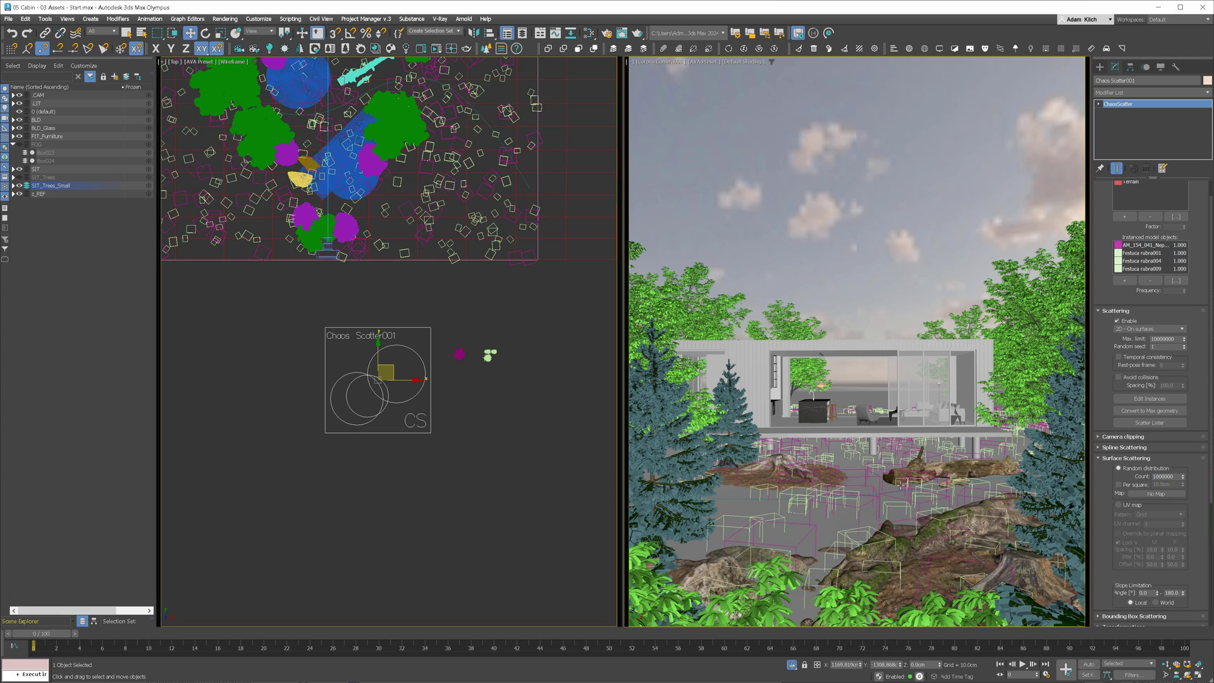
Preview in Corona interactive render and exclude spline Line007 with Near distance 100
key(shift+q)
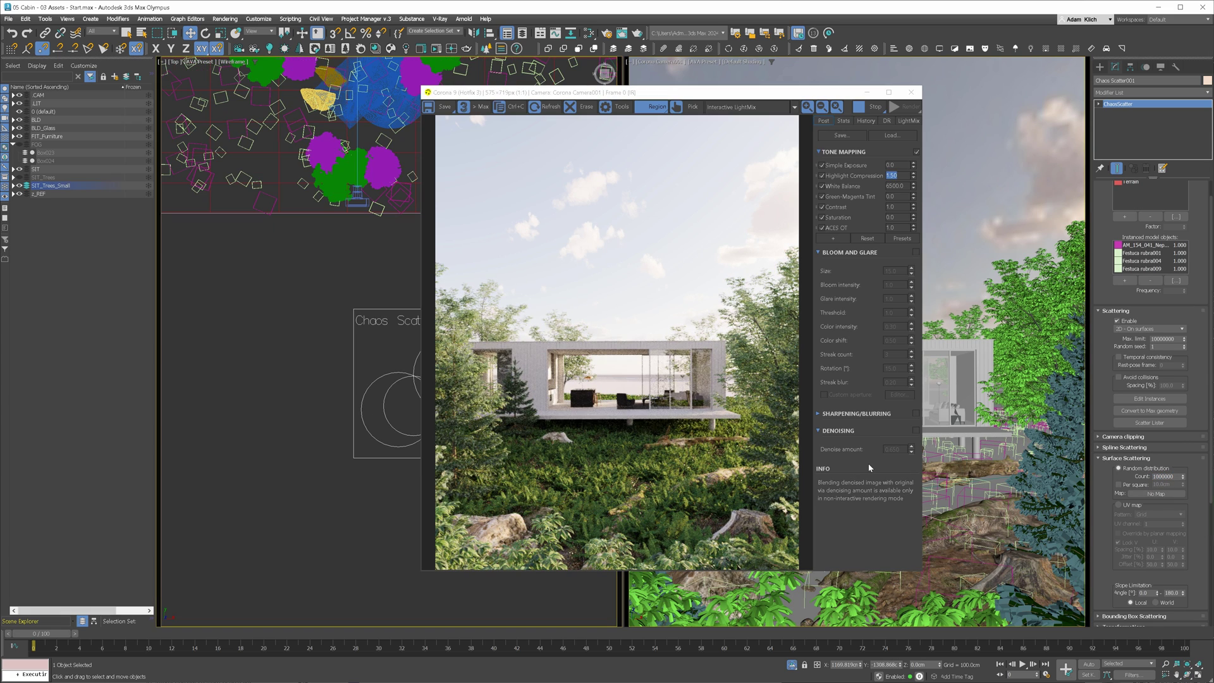
scroll(1151, 398, down, 5)
scroll(291, 289, up, 3)
click(386, 316)
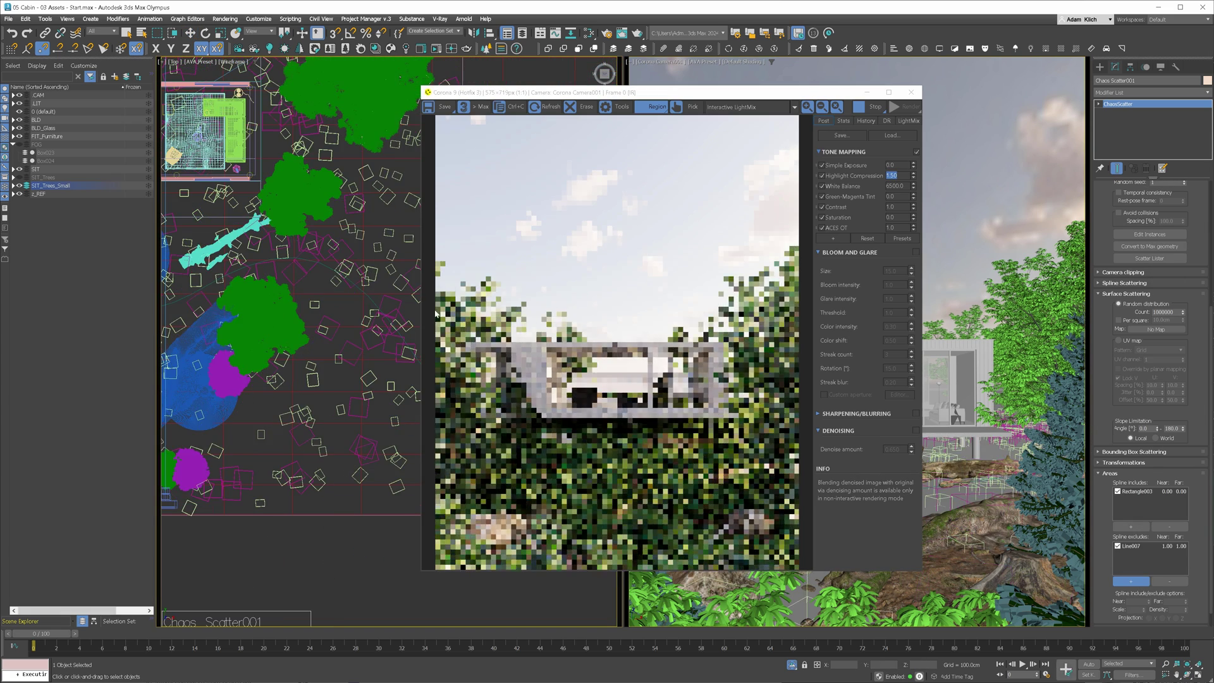
scroll(1158, 545, down, 1)
text(00)
key(Return)
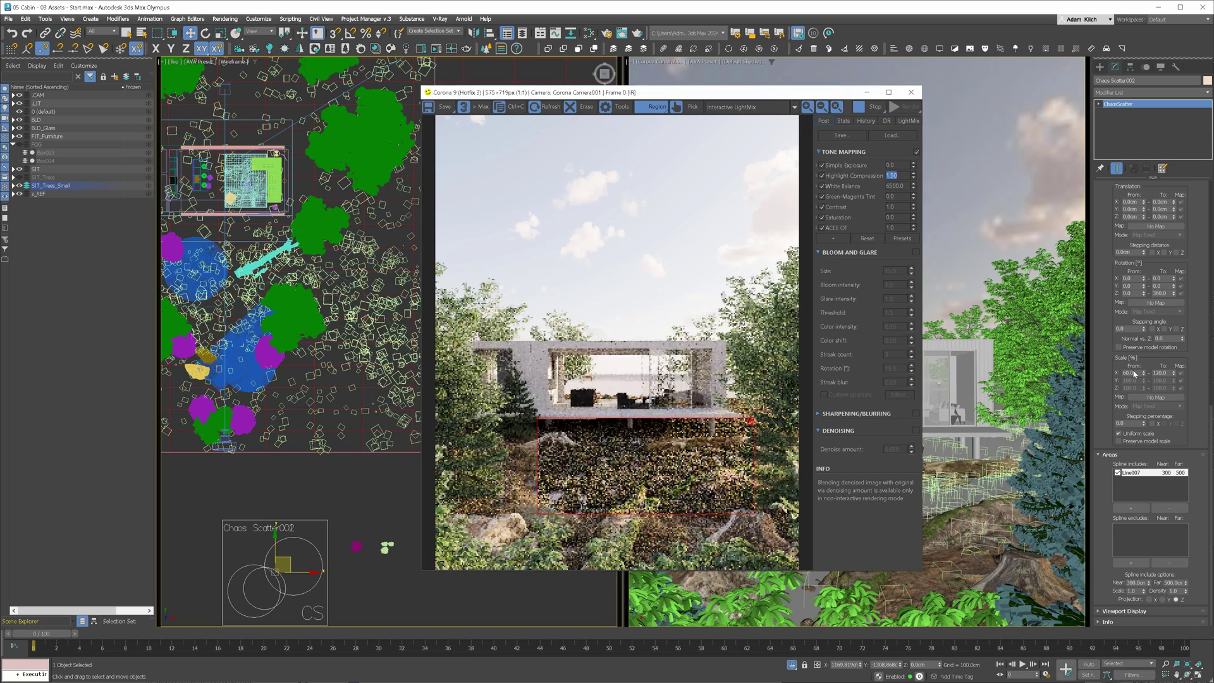
text(40)
Set Chaos Scatter002 scale range to 20–40% and refresh the Corona render
key(Return)
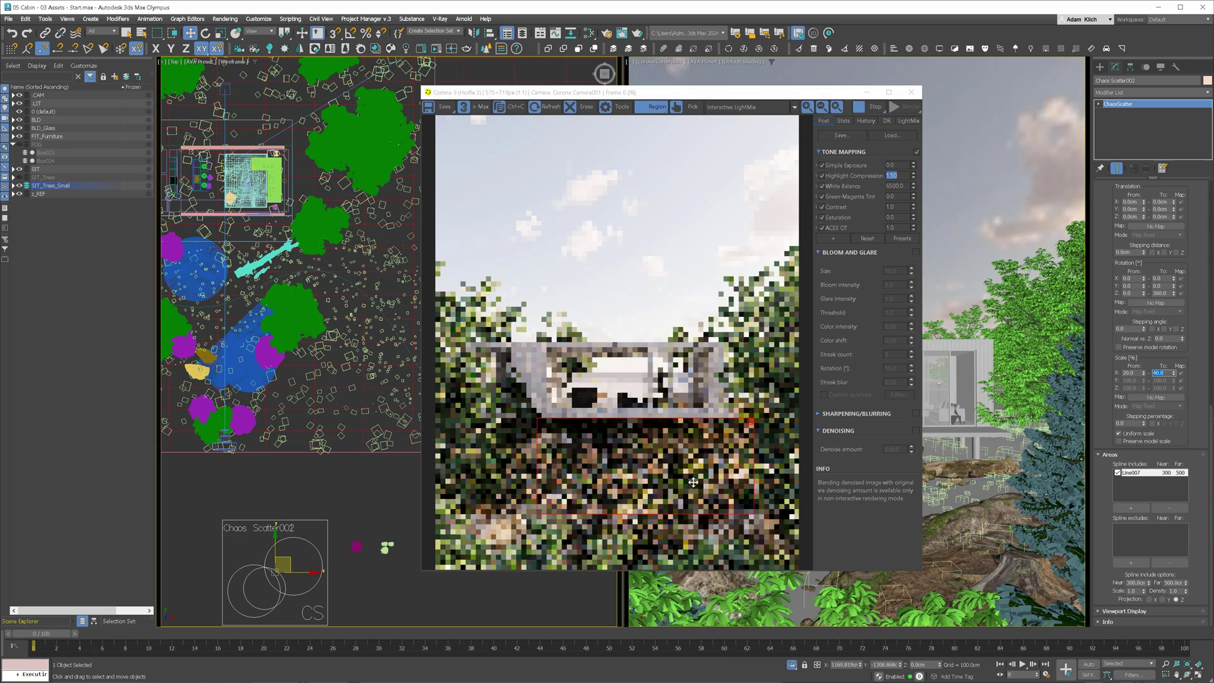
scroll(1190, 392, up, 2)
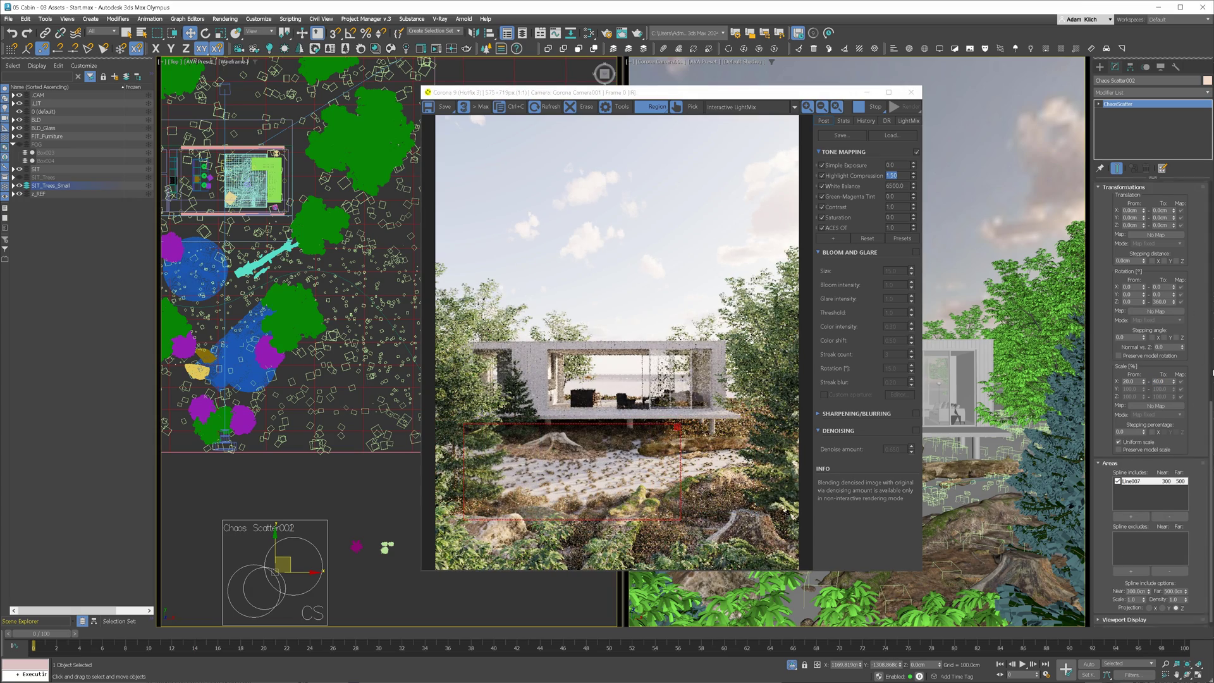
scroll(1179, 353, up, 3)
key(Return)
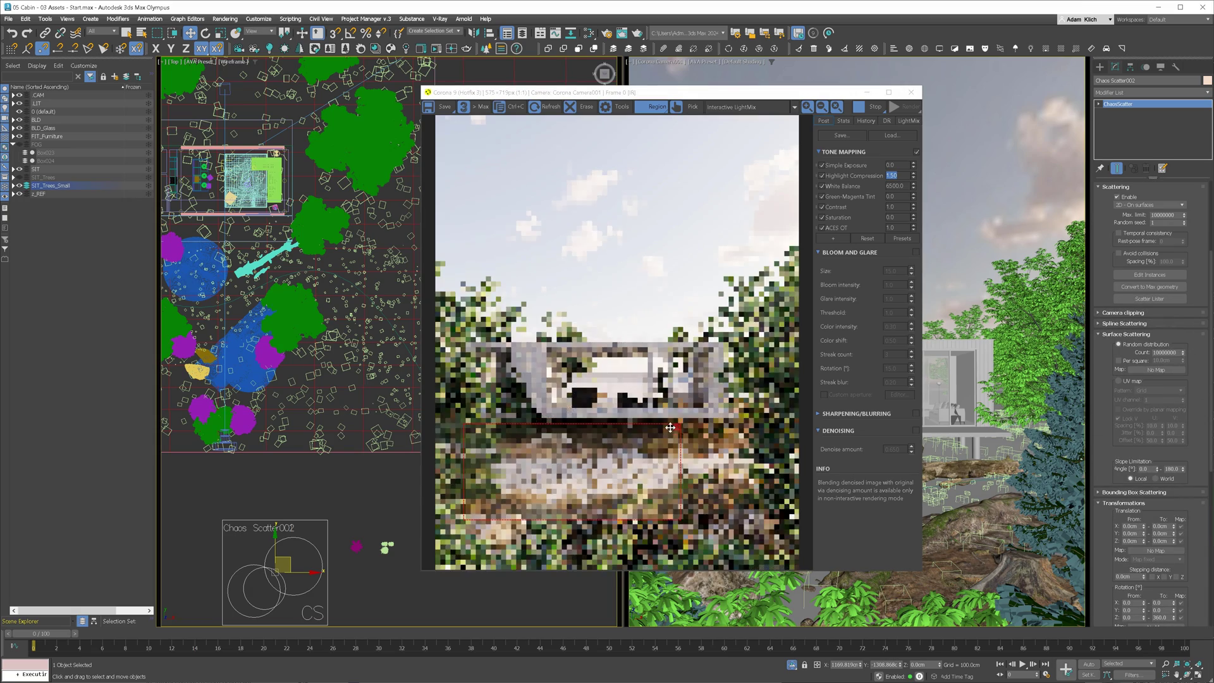